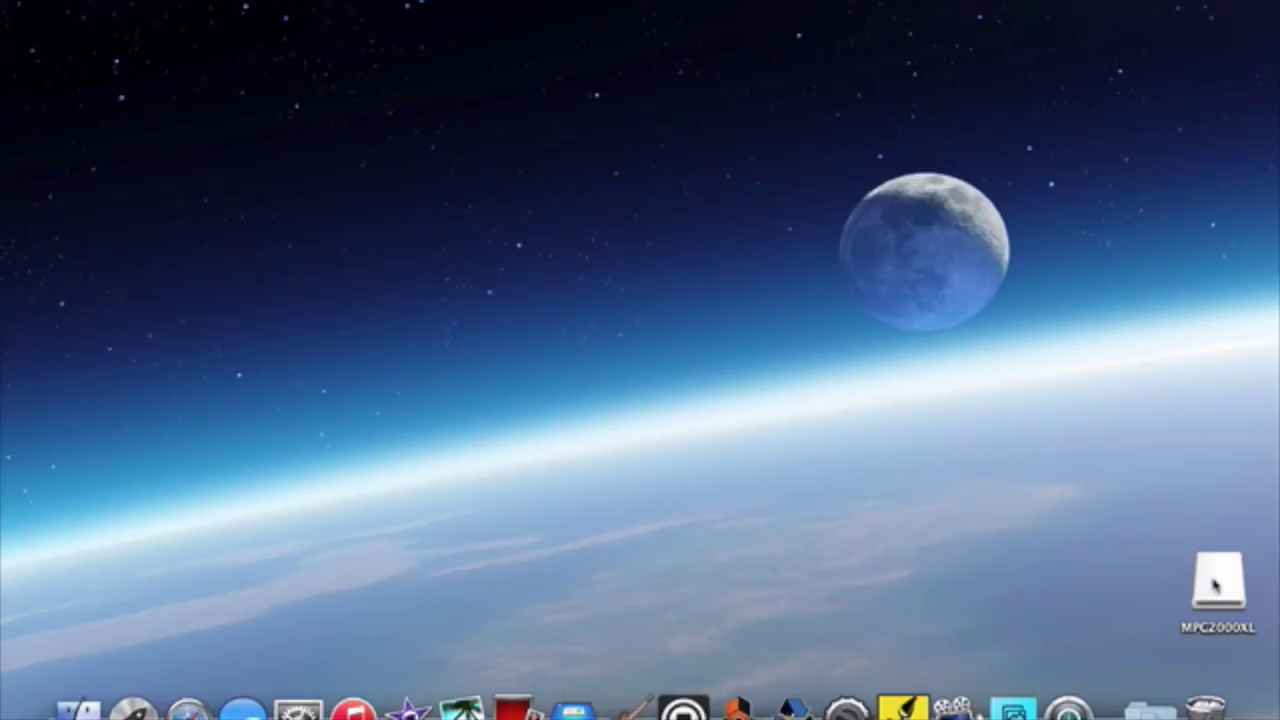
Step: Move the MPC2000XL disk icon up the desktop and open it to show its .SND, .MID and .PGM files
{"action": "left_click_drag", "start_coordinate": [1214, 585], "coordinate": [1089, 447]}
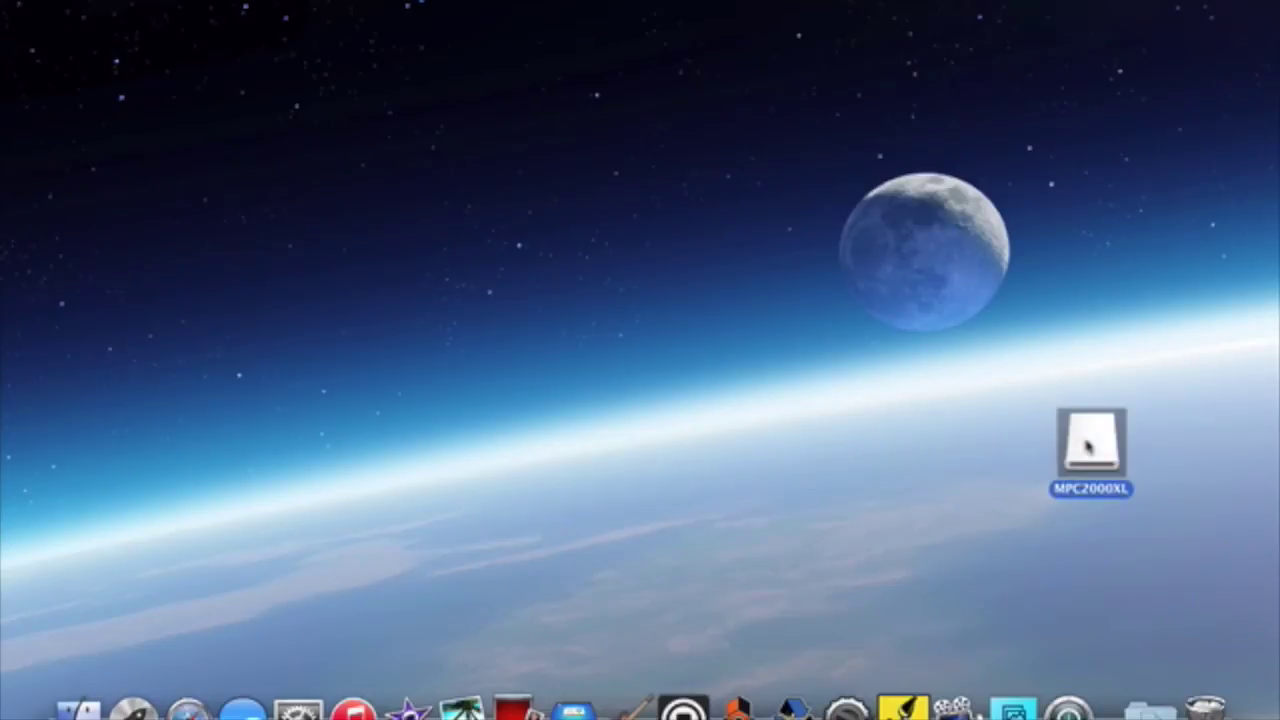
{"action": "left_click_drag", "start_coordinate": [1090, 443], "coordinate": [1007, 376]}
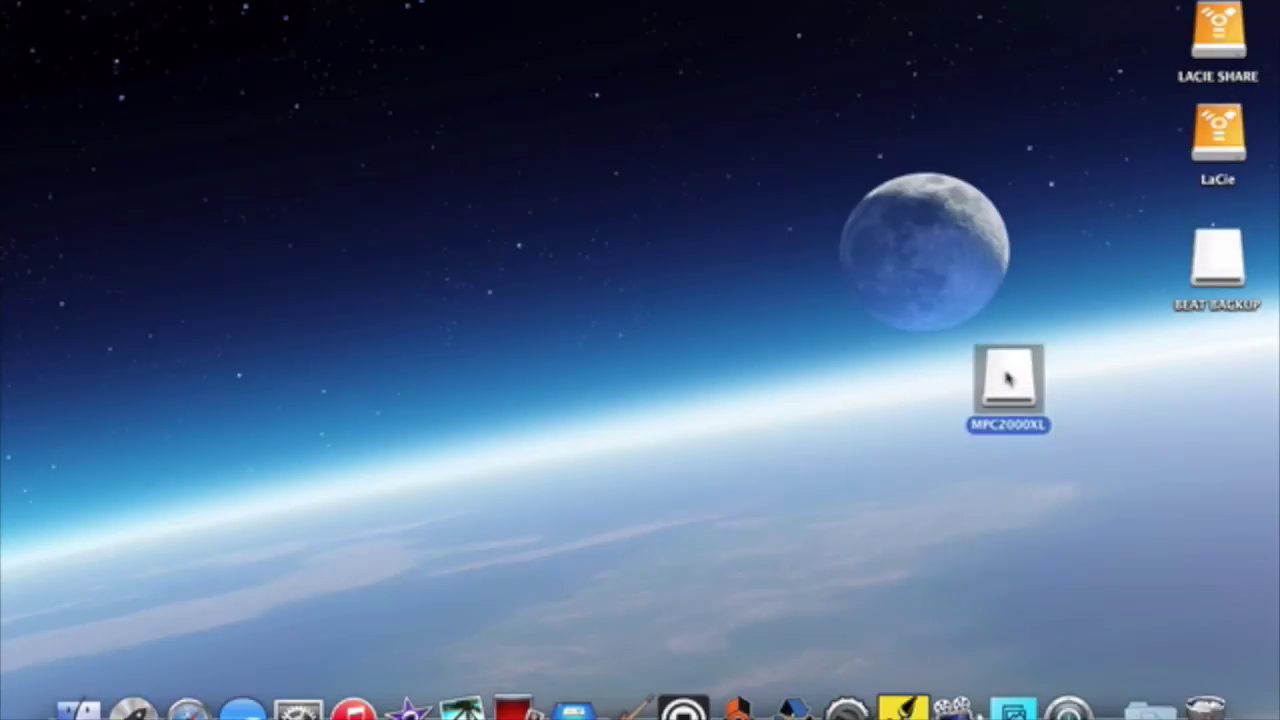
{"action": "double_click", "coordinate": [1007, 376]}
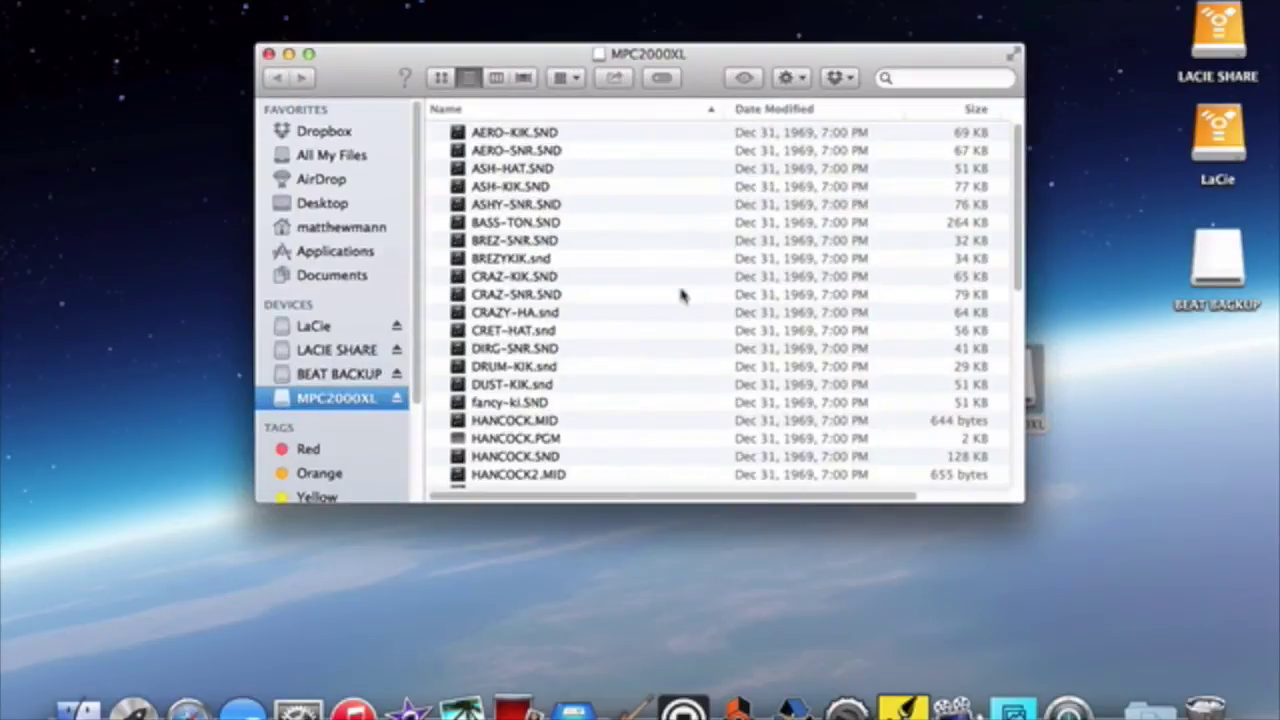
Step: Select the 45 files from AERO-KIK.SND through zues-kik.snd and move them to the Trash
{"action": "scroll", "coordinate": [681, 295], "scroll_direction": "down", "scroll_amount": 15}
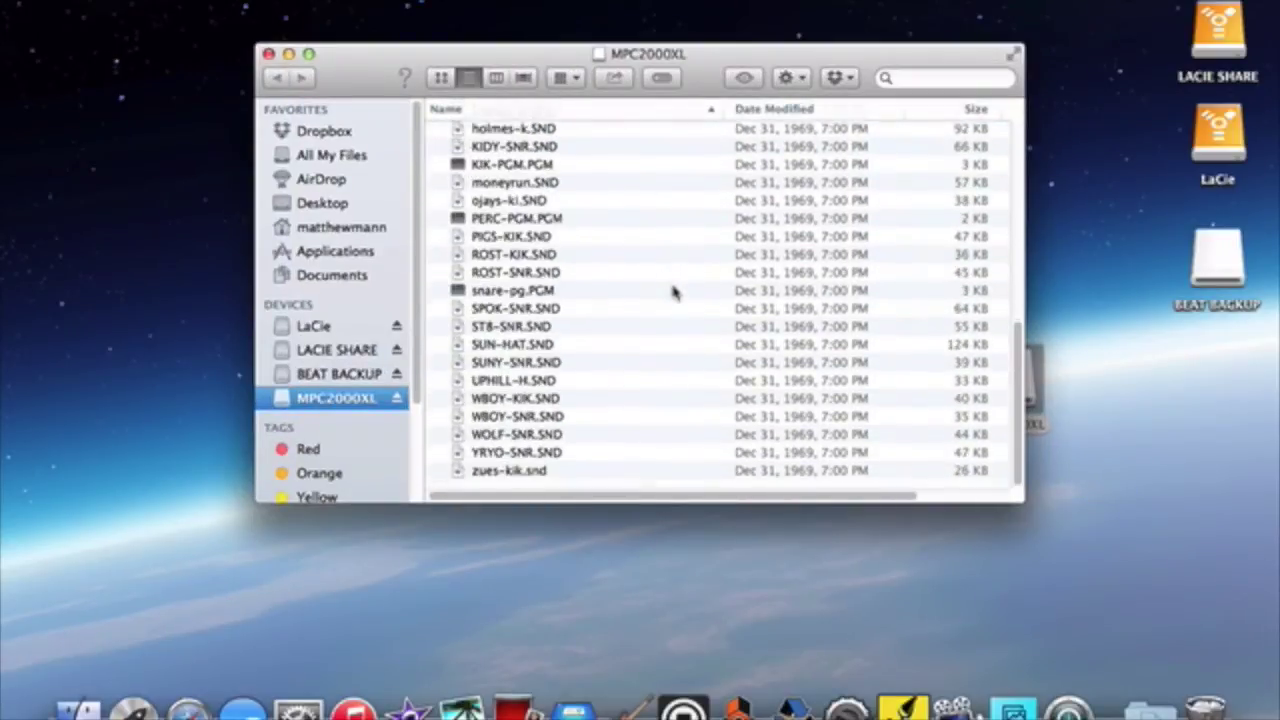
{"action": "scroll", "coordinate": [673, 292], "scroll_direction": "up", "scroll_amount": 15}
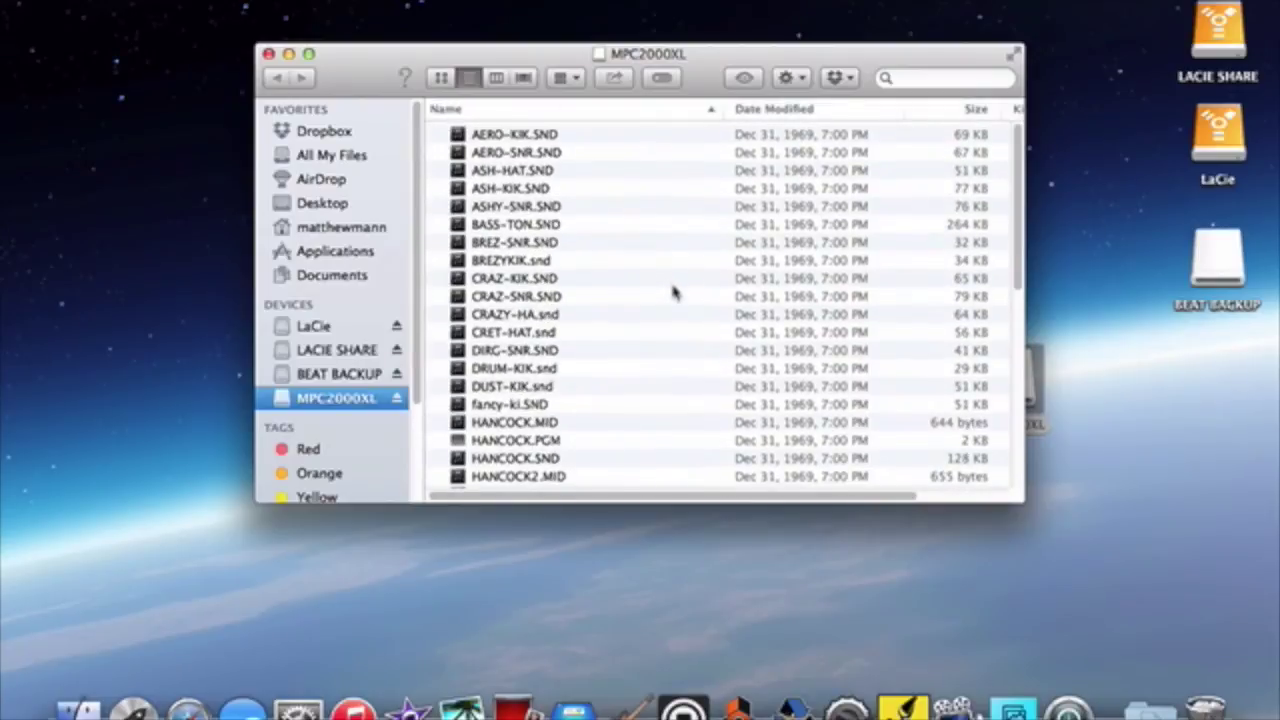
{"action": "left_click", "coordinate": [560, 132]}
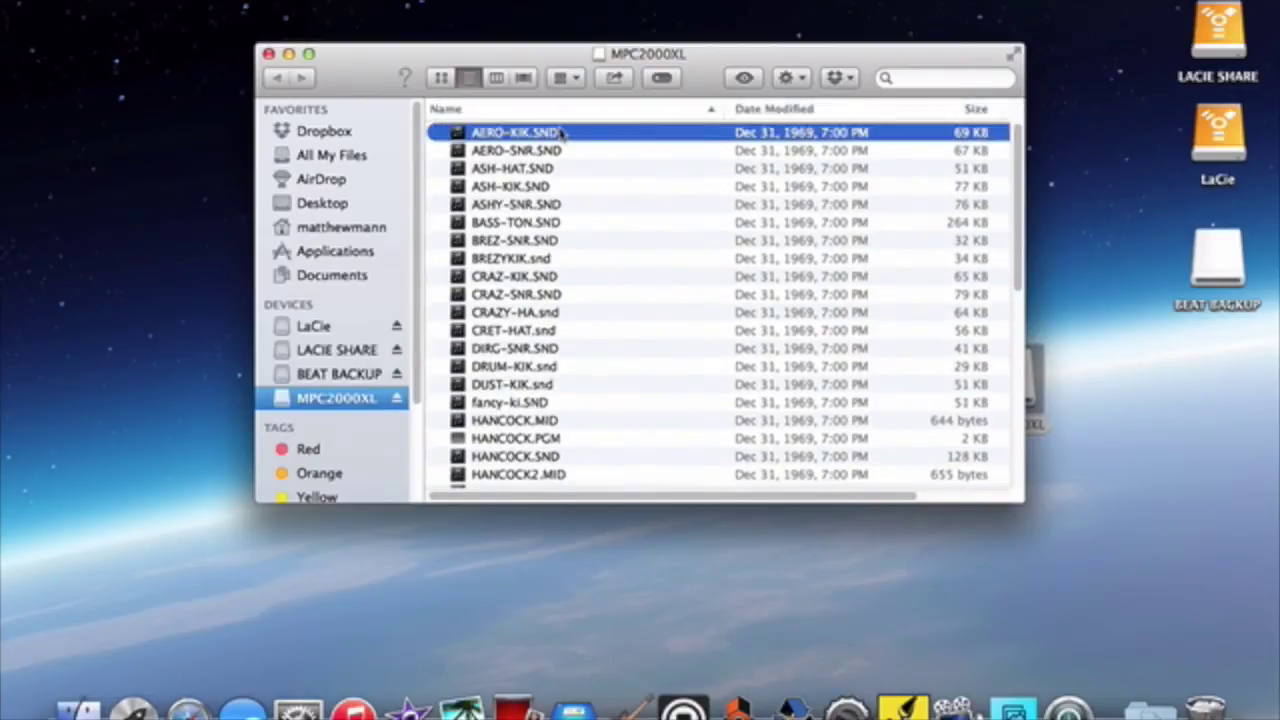
{"action": "scroll", "coordinate": [560, 135], "scroll_direction": "down", "scroll_amount": 10}
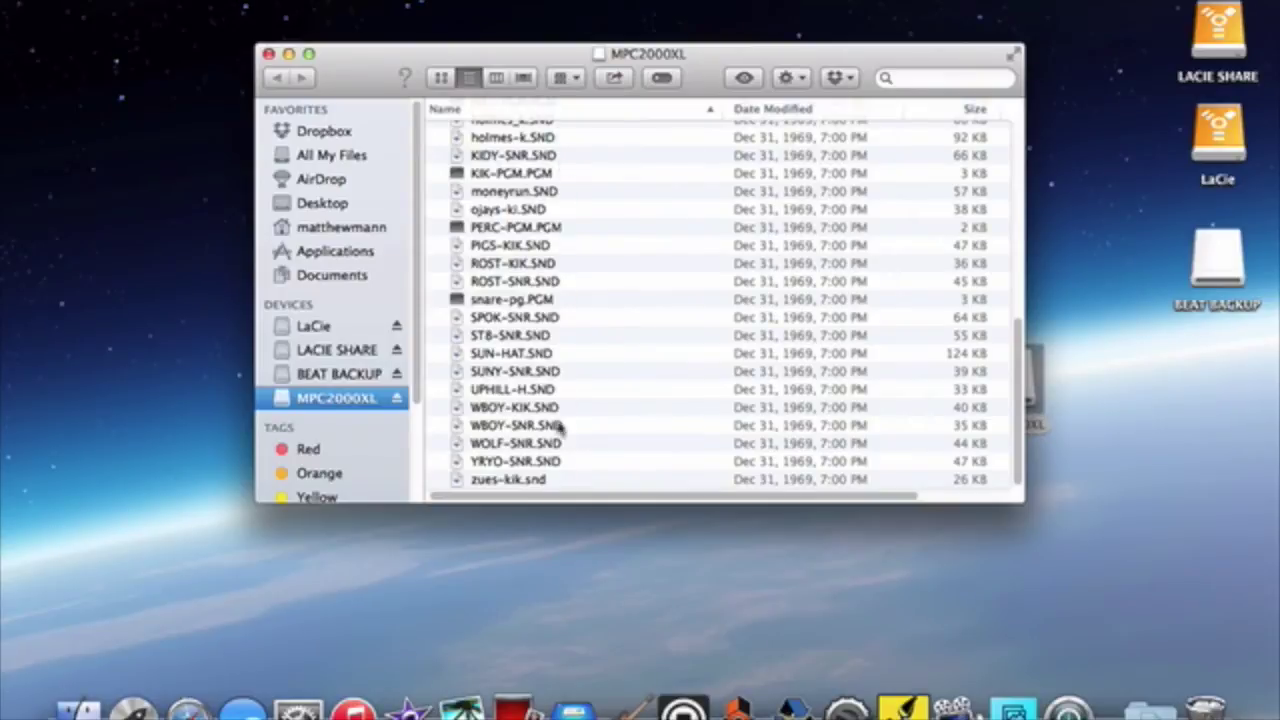
{"action": "left_click", "coordinate": [552, 480], "text": "shift"}
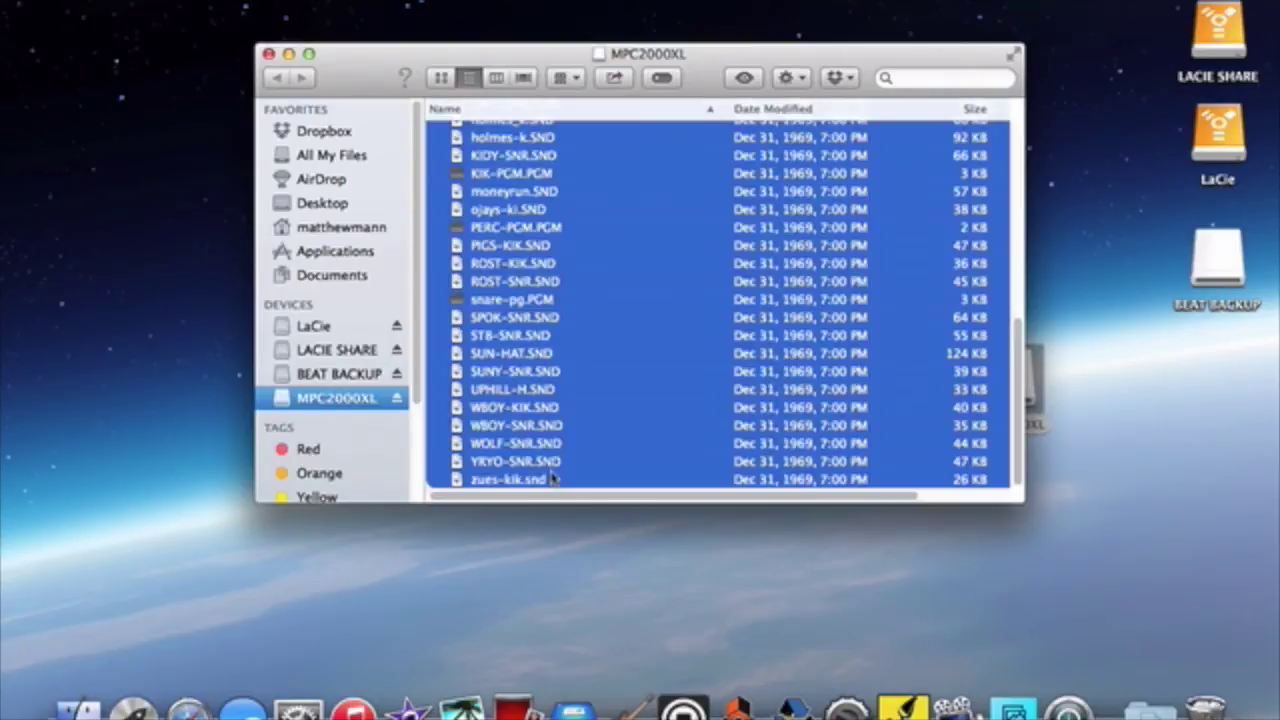
{"action": "right_click", "coordinate": [615, 435]}
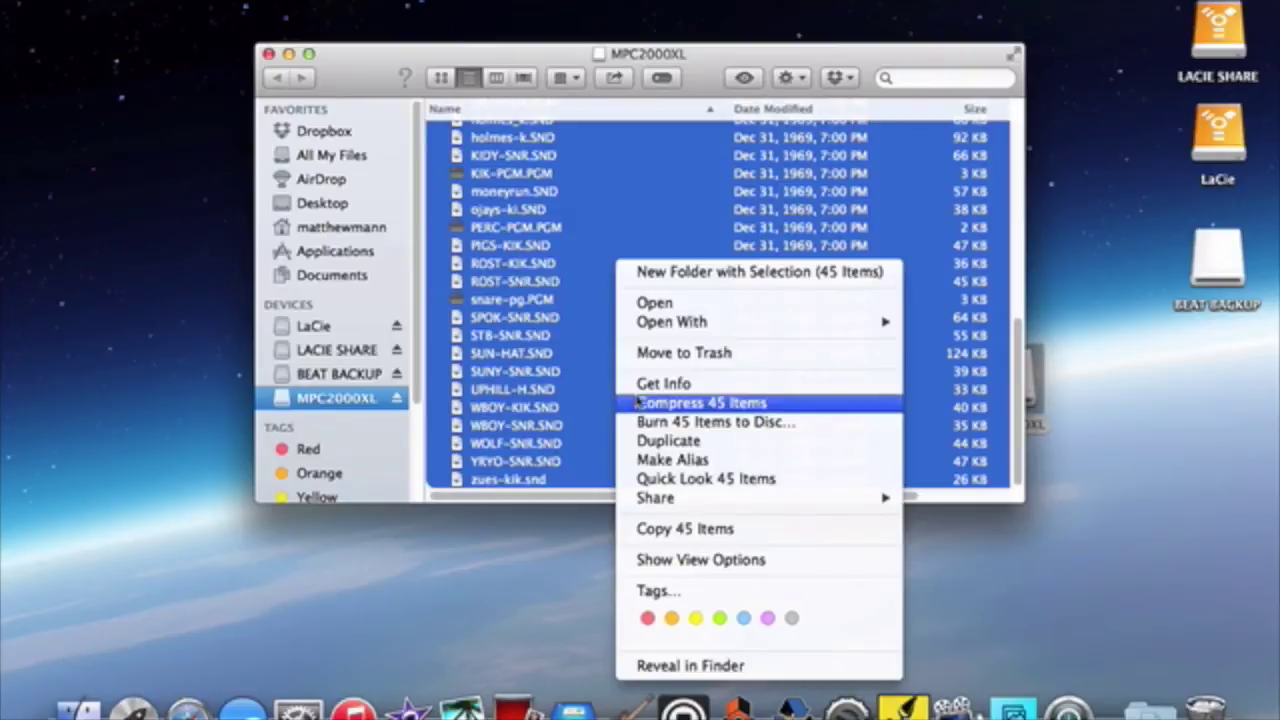
{"action": "left_click", "coordinate": [668, 354]}
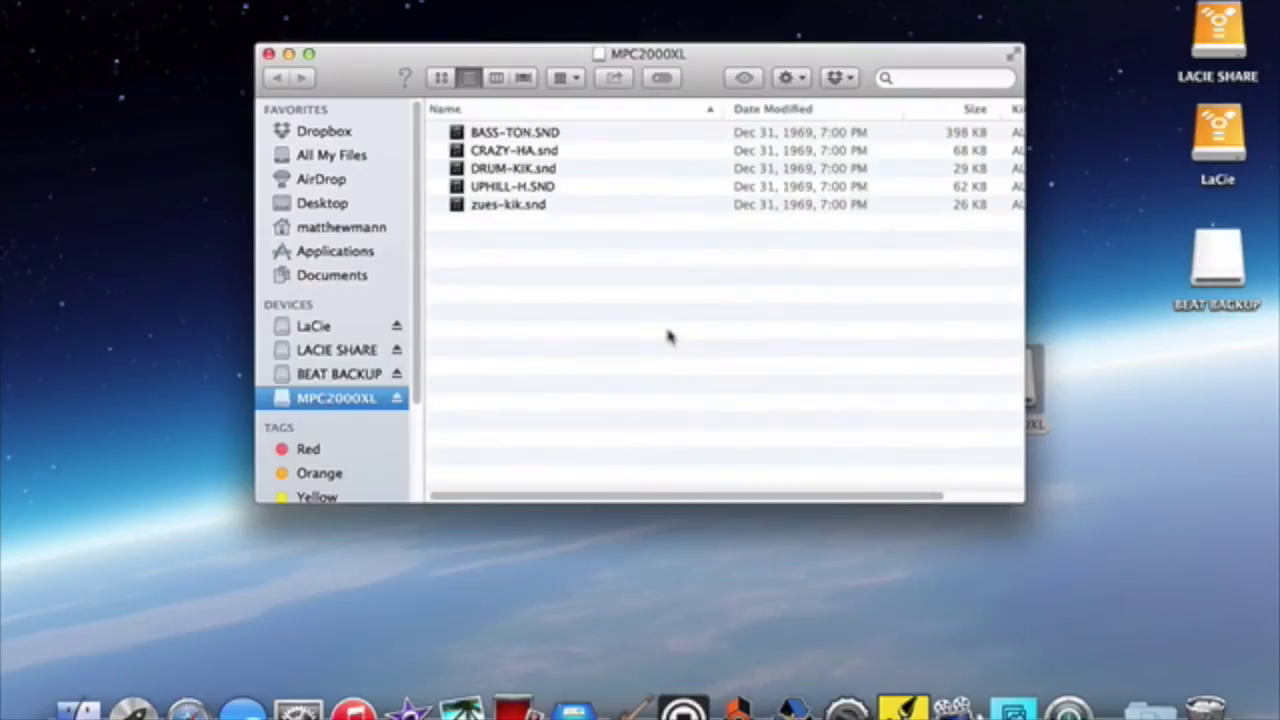
Step: Move the five remaining files, starting at BASS-TON.SND, to the Trash
{"action": "left_click", "coordinate": [578, 134]}
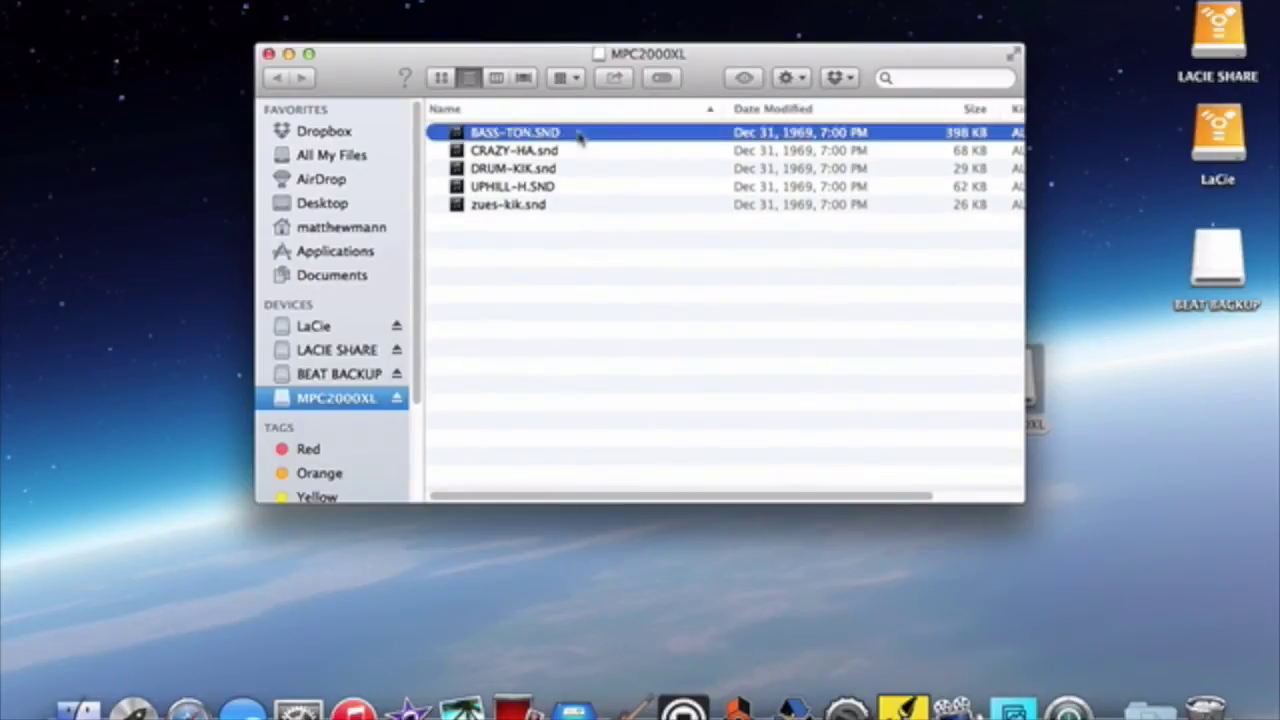
{"action": "left_click", "coordinate": [558, 210], "text": "shift"}
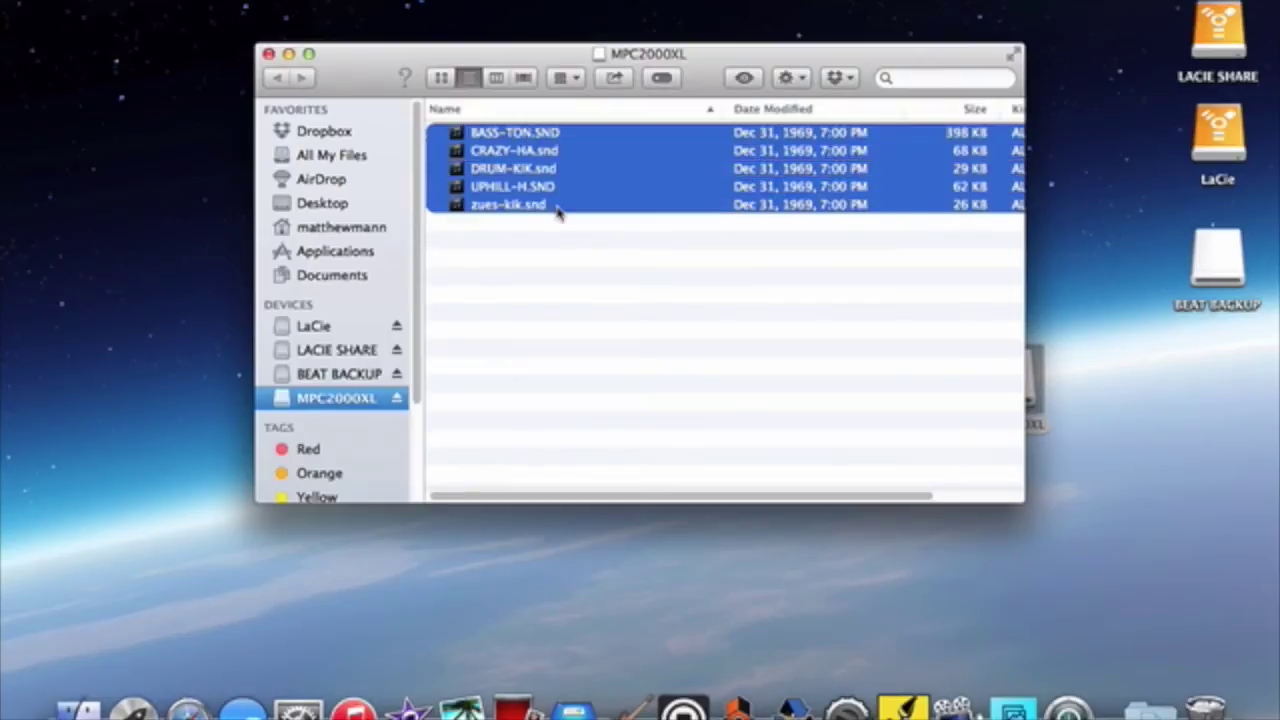
{"action": "right_click", "coordinate": [580, 200]}
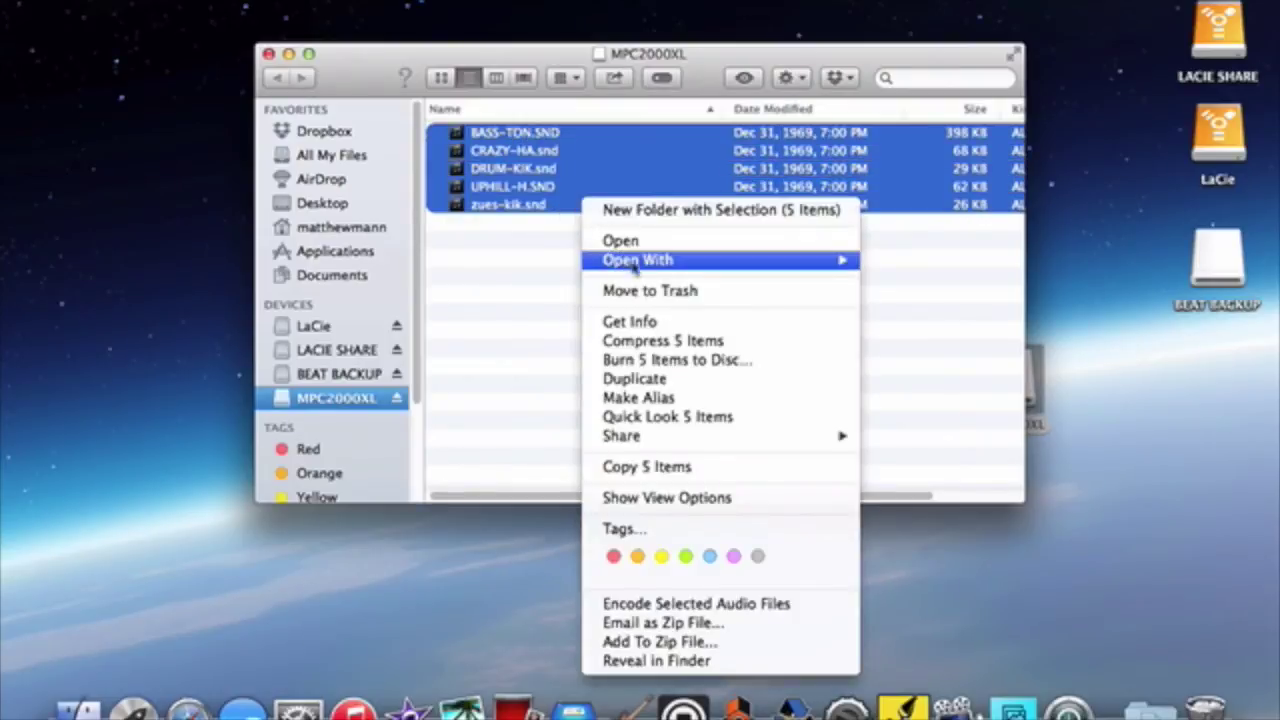
{"action": "left_click", "coordinate": [648, 291]}
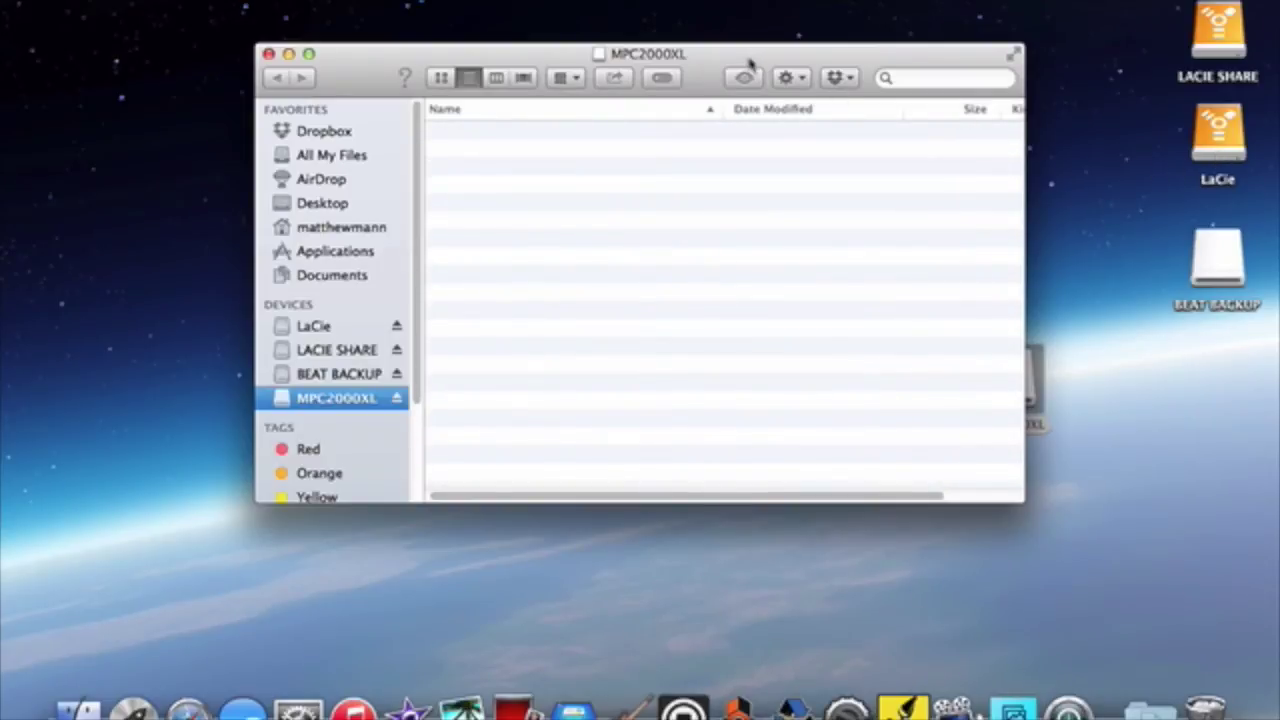
Step: Move the MPC2000XL window aside and open the LaCie drive in a Finder window
{"action": "left_click_drag", "start_coordinate": [727, 60], "coordinate": [570, 64]}
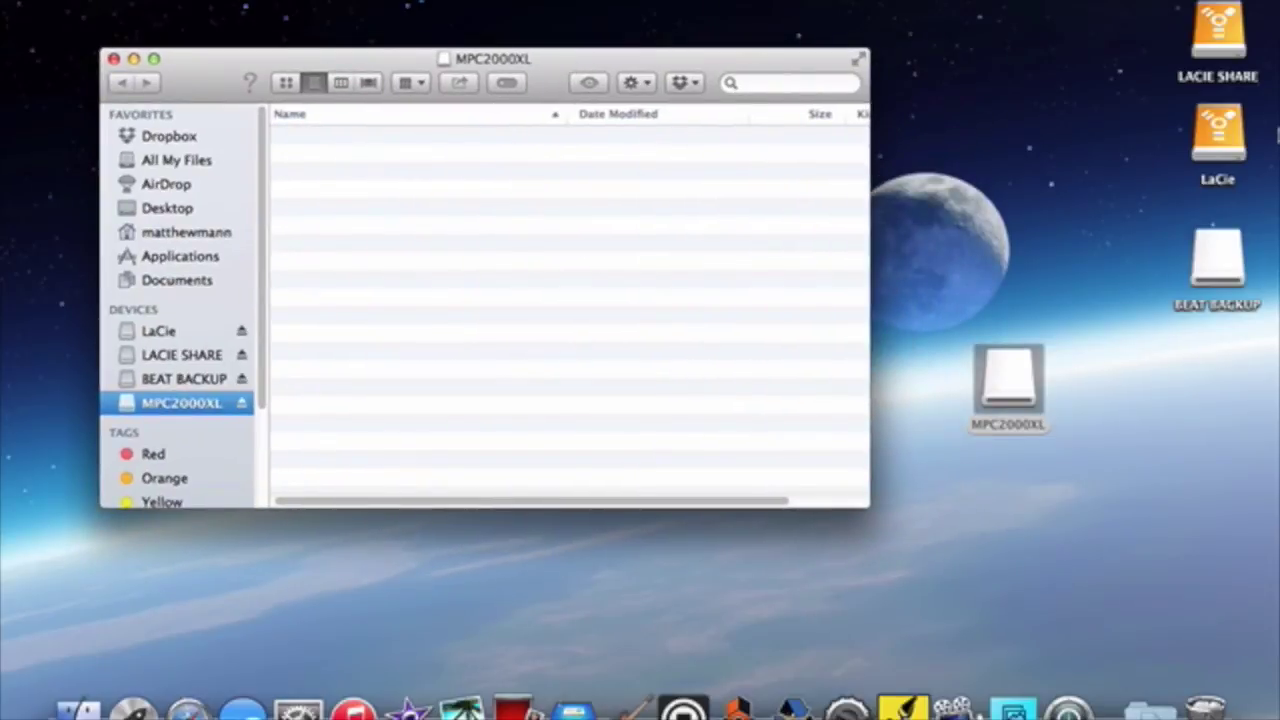
{"action": "double_click", "coordinate": [1218, 140]}
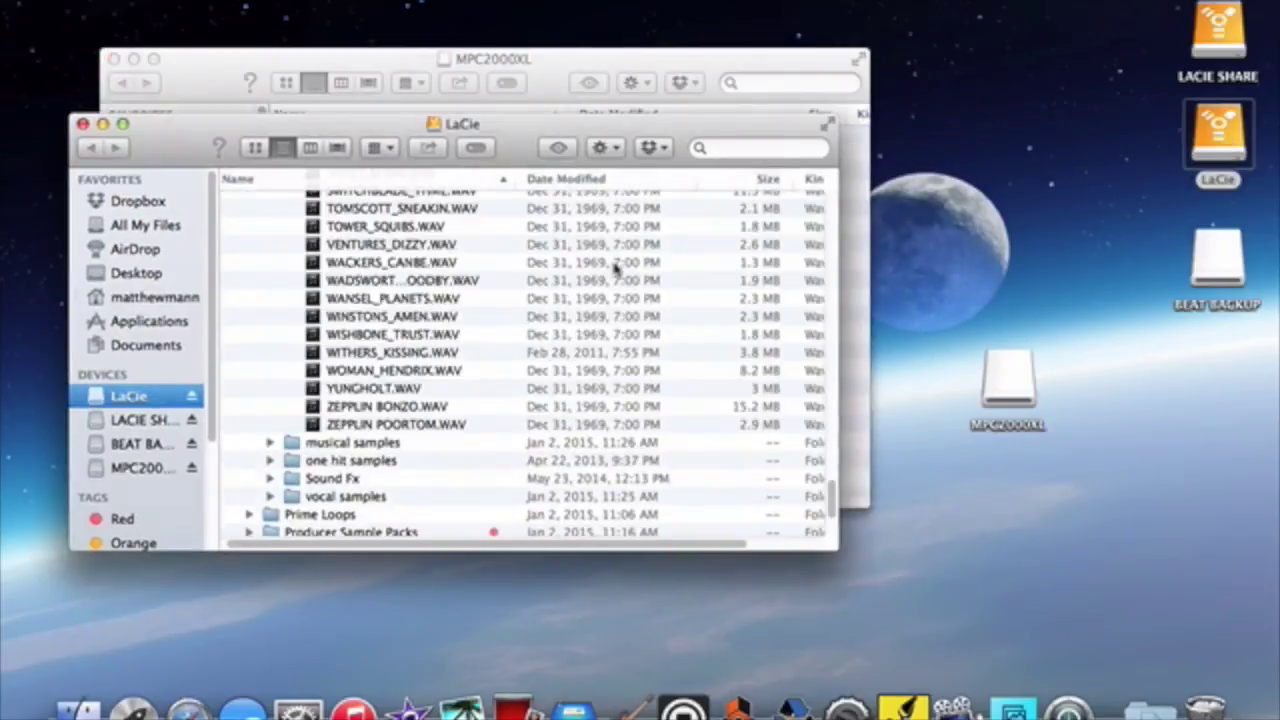
{"action": "scroll", "coordinate": [617, 265], "scroll_direction": "up", "scroll_amount": 20}
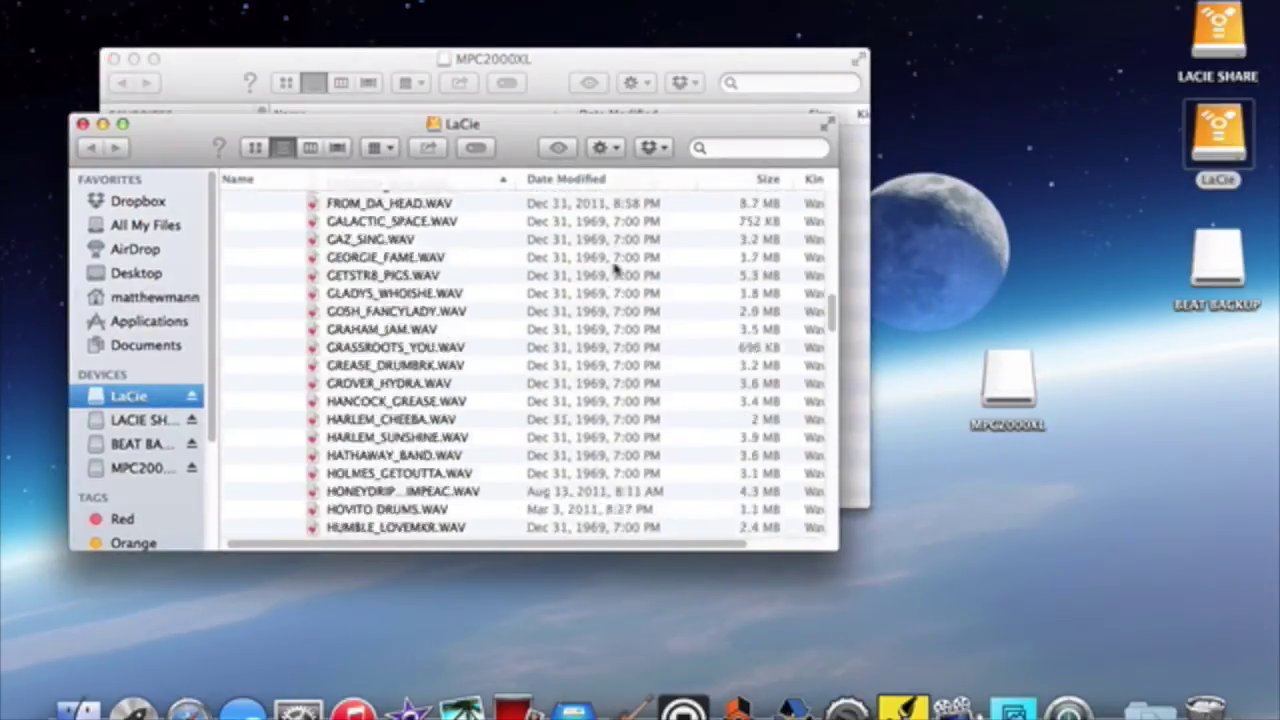
{"action": "scroll", "coordinate": [617, 265], "scroll_direction": "up", "scroll_amount": 10}
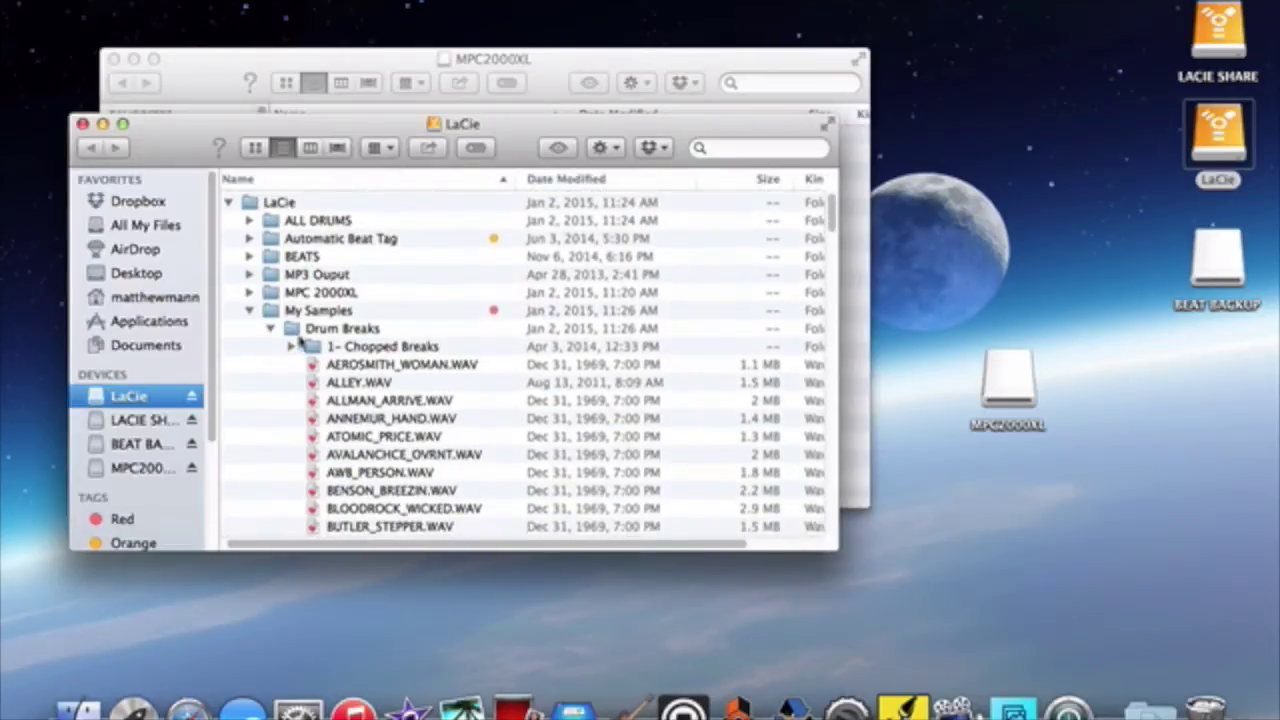
Step: Expand ALL DRUMS, ALL 808 and Drums&Perc(808) to reveal TR808_KIT, then place the LaCie window beside MPC2000XL
{"action": "left_click", "coordinate": [249, 311]}
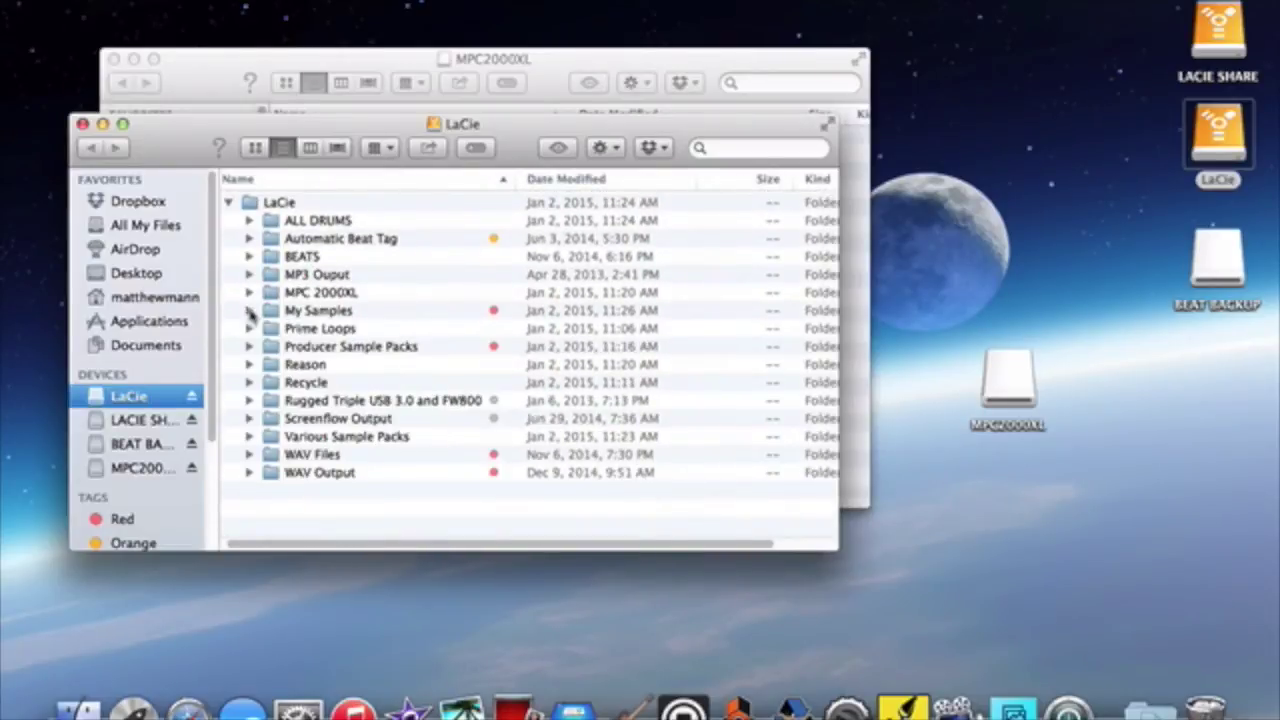
{"action": "left_click", "coordinate": [249, 220]}
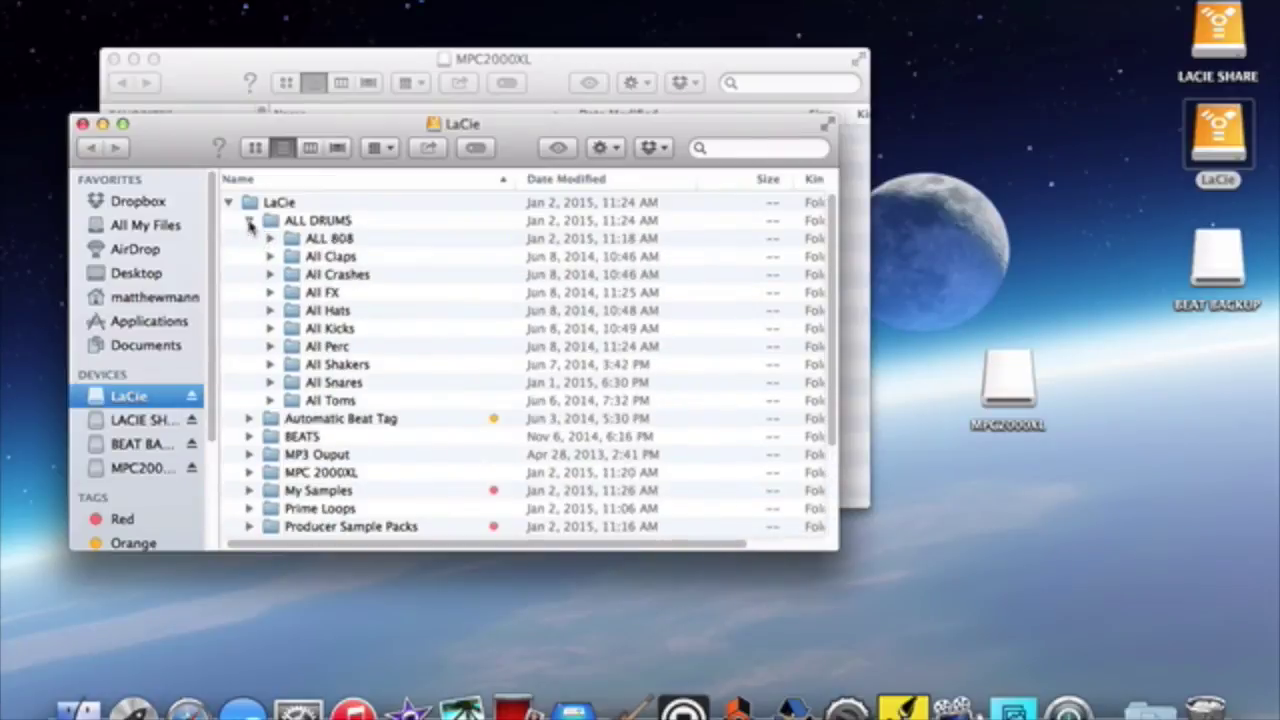
{"action": "left_click", "coordinate": [268, 239]}
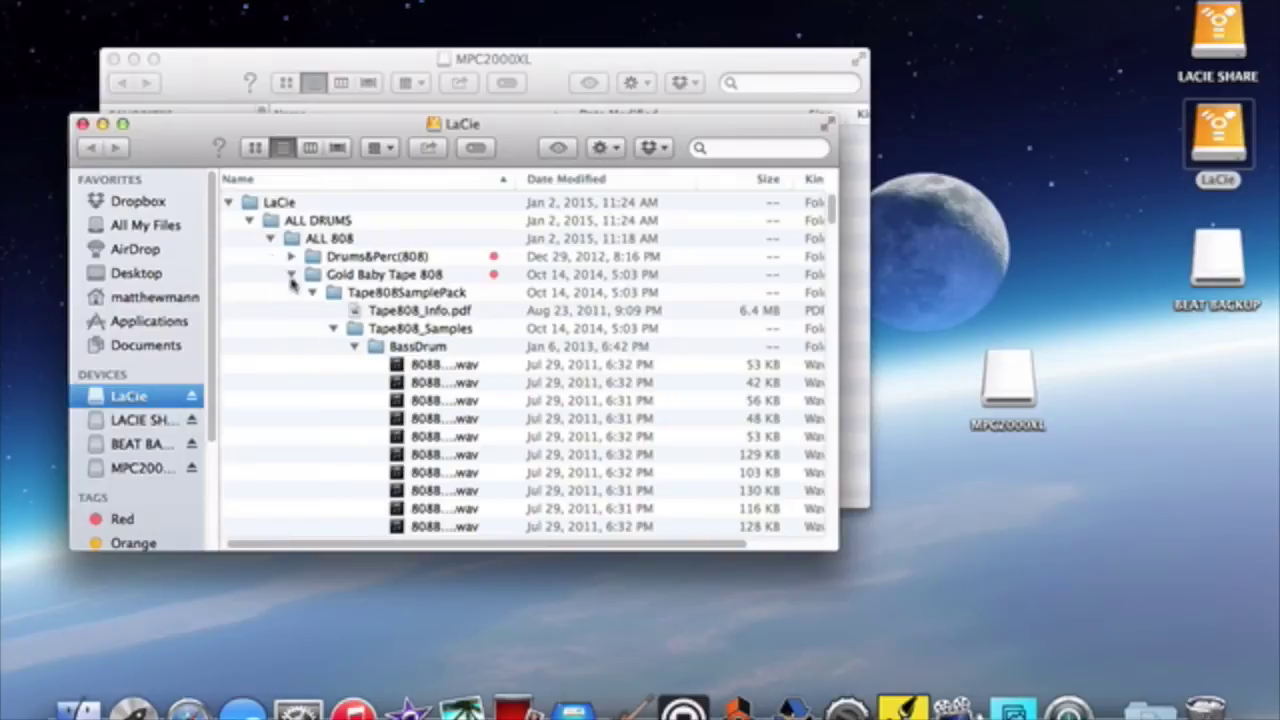
{"action": "left_click", "coordinate": [291, 275]}
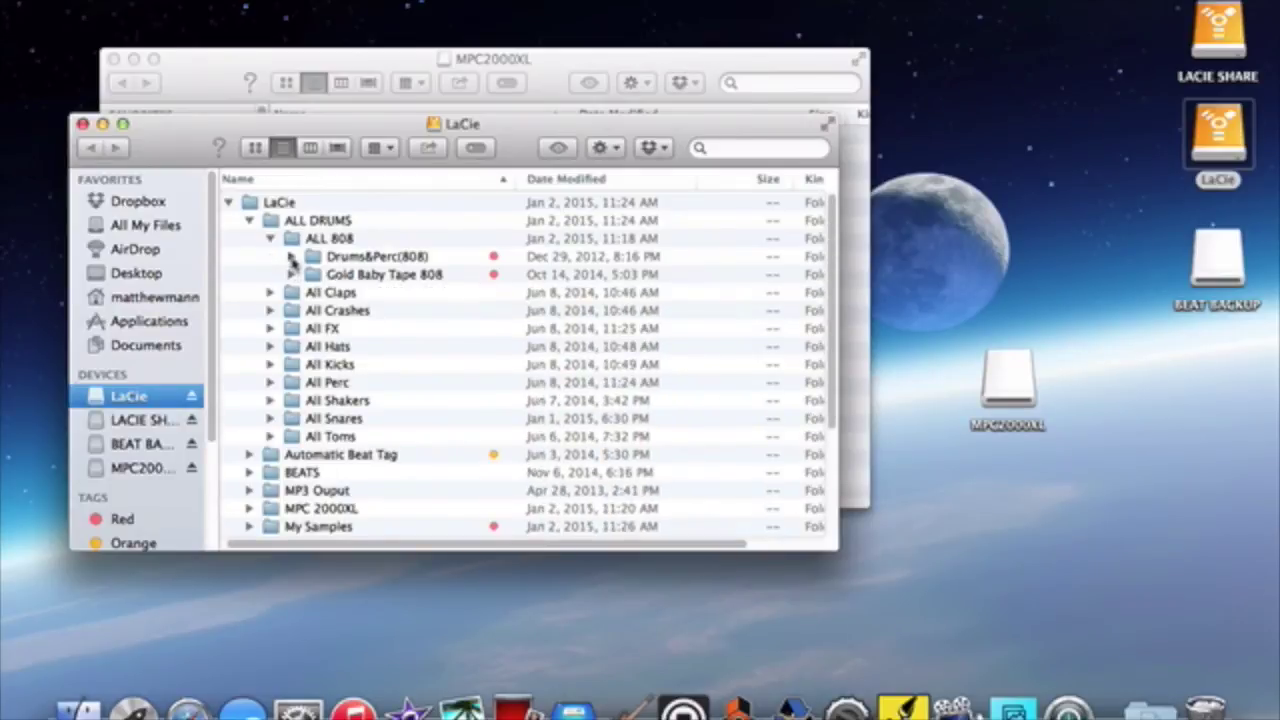
{"action": "left_click", "coordinate": [291, 257]}
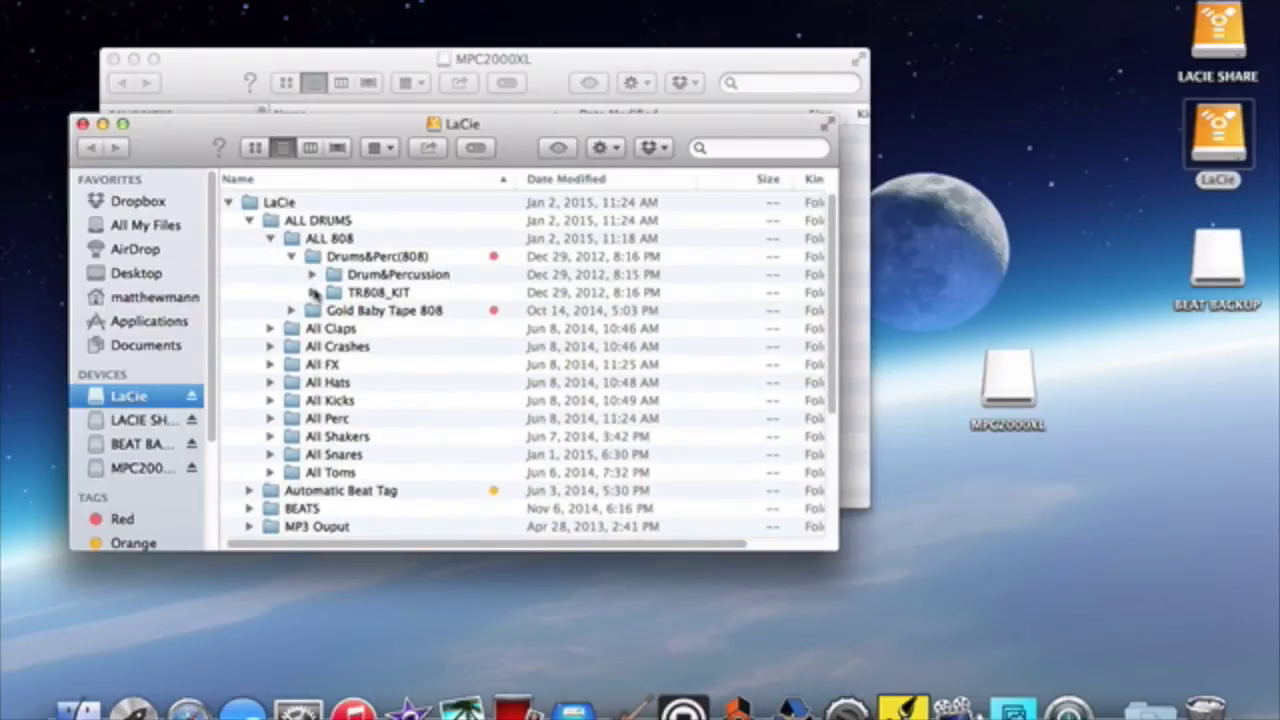
{"action": "left_click_drag", "start_coordinate": [236, 127], "coordinate": [630, 231]}
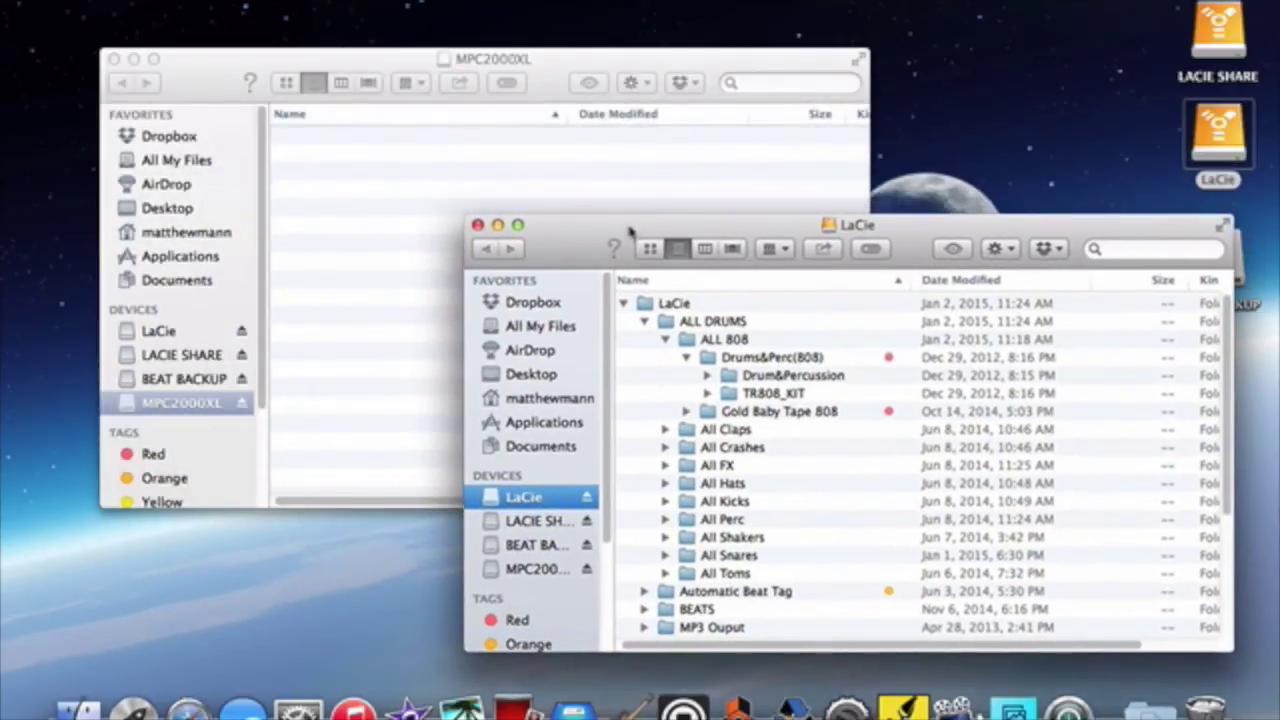
Step: Copy the TR808_KIT folder from the LaCie drive onto the MPC2000XL disk, then collapse ALL 808
{"action": "left_click", "coordinate": [747, 397]}
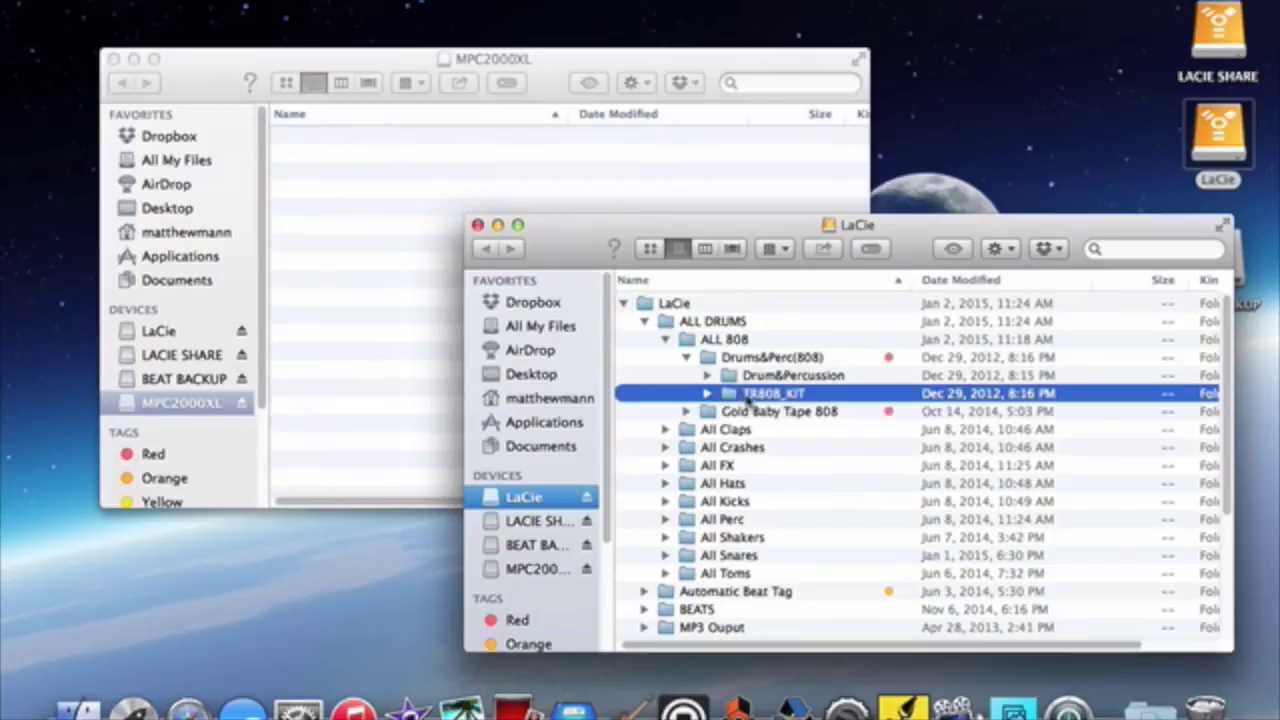
{"action": "left_click_drag", "start_coordinate": [736, 400], "coordinate": [343, 160]}
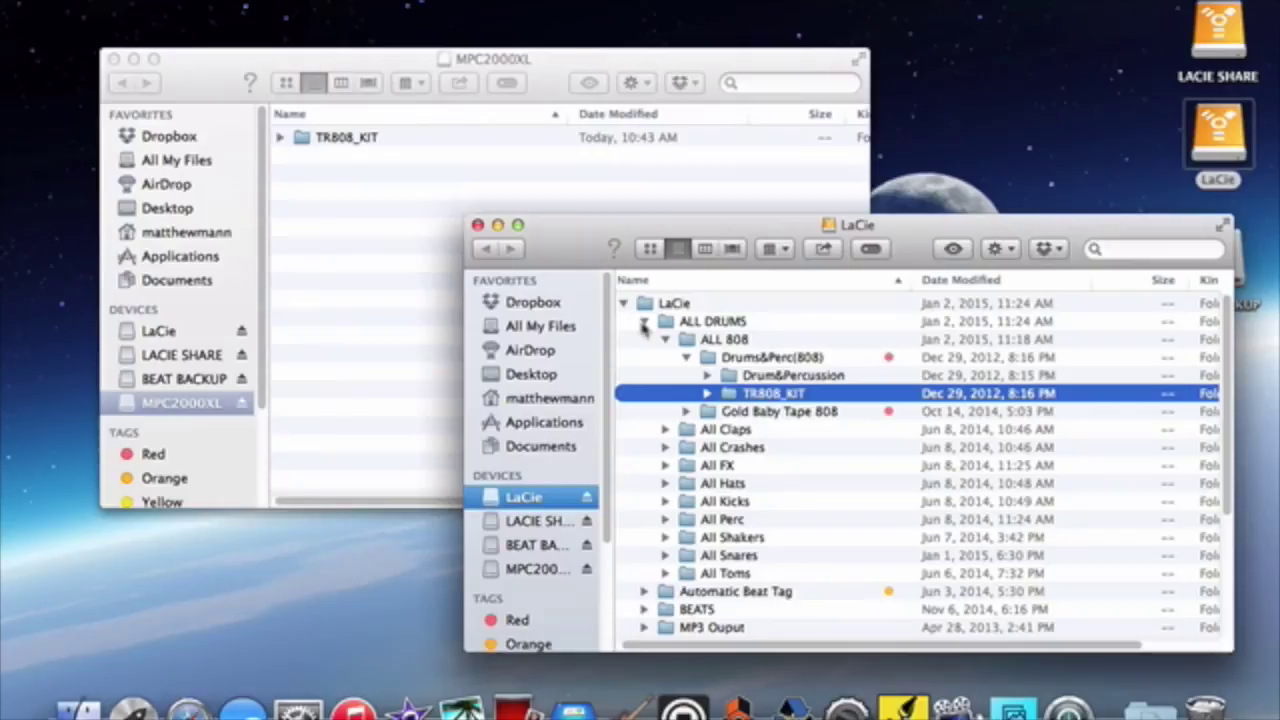
{"action": "left_click", "coordinate": [666, 340]}
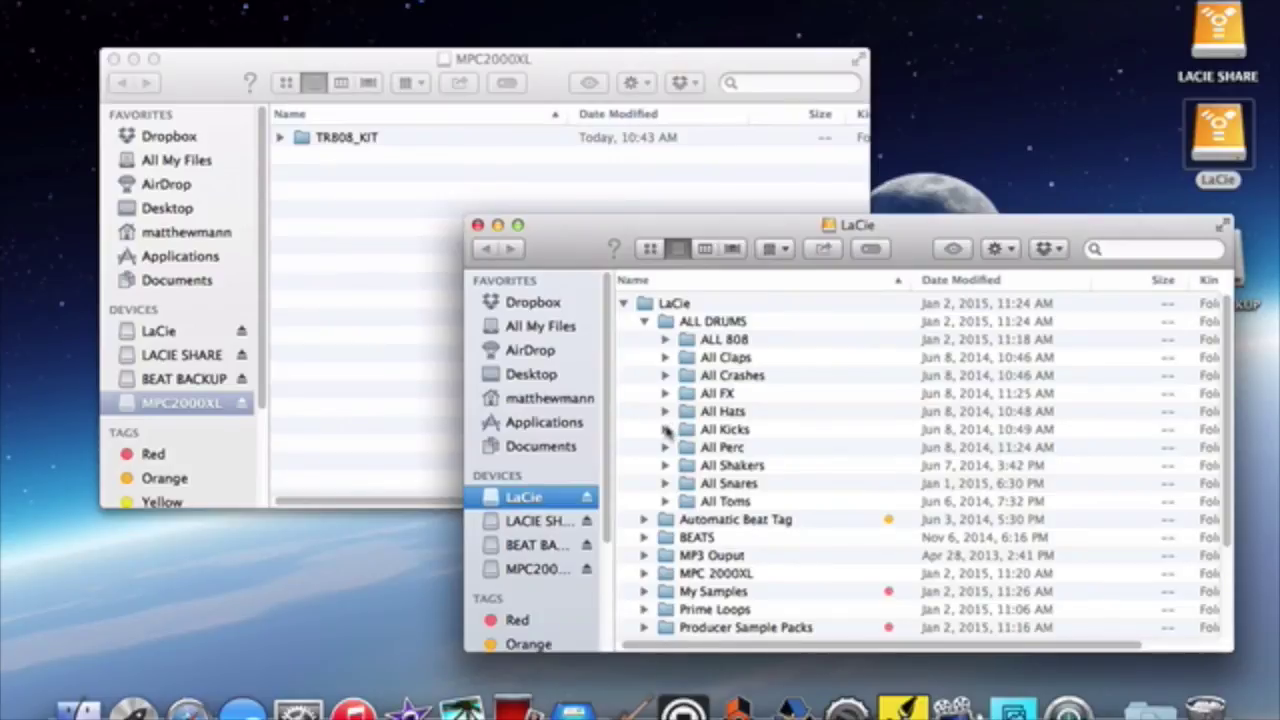
Step: Copy 3XL-Fatkick01.wav from All Kicks onto the MPC2000XL disk, then close the LaCie and MPC2000XL windows
{"action": "left_click", "coordinate": [665, 429]}
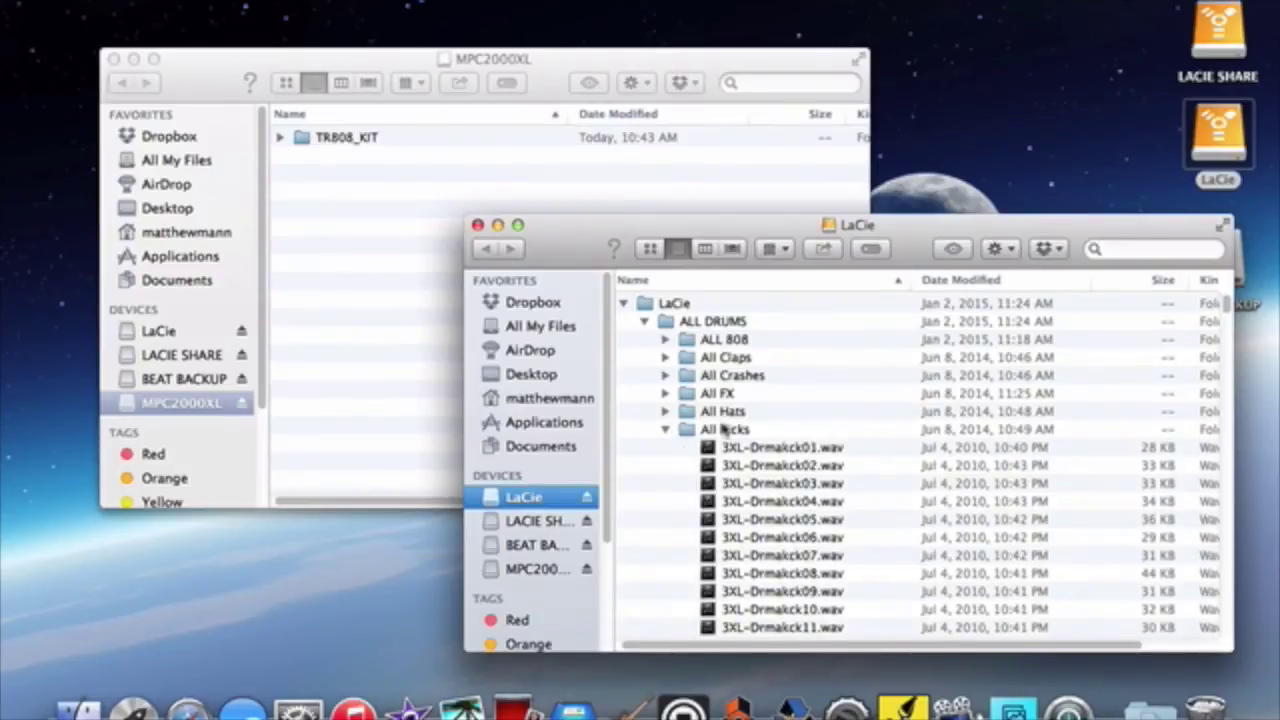
{"action": "scroll", "coordinate": [722, 428], "scroll_direction": "down", "scroll_amount": 5}
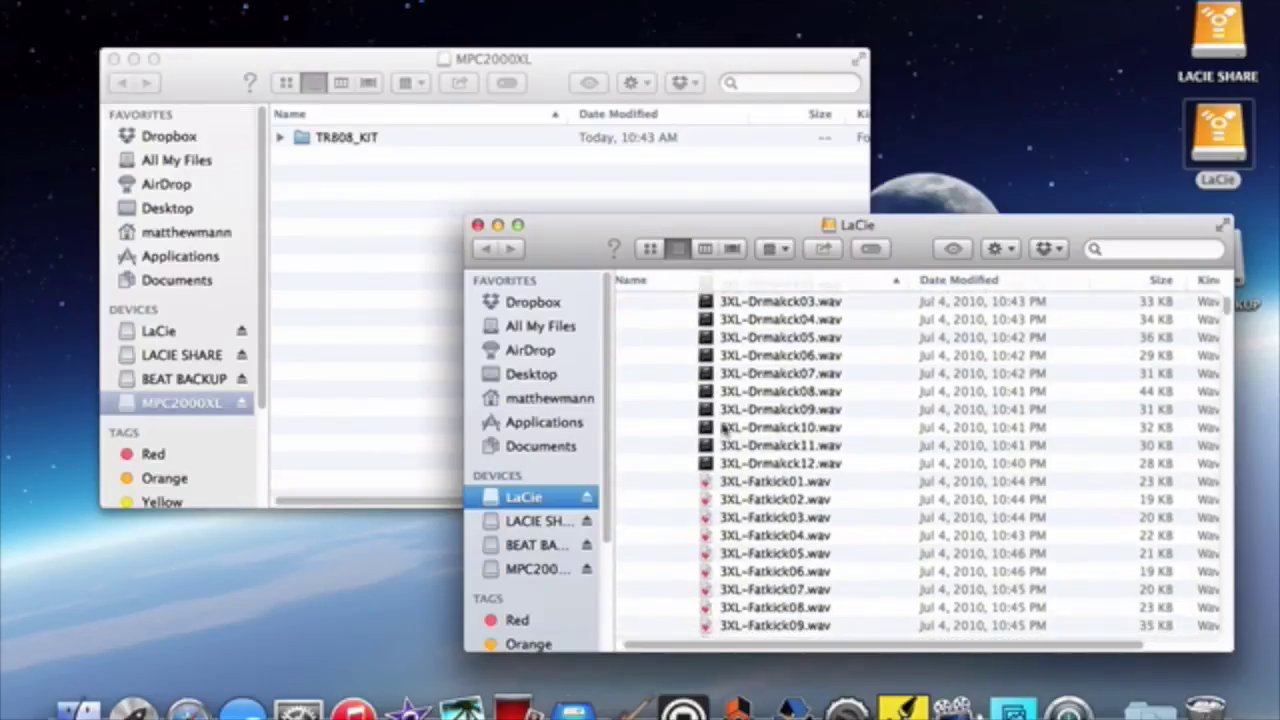
{"action": "scroll", "coordinate": [729, 437], "scroll_direction": "down", "scroll_amount": 1}
{"action": "left_click", "coordinate": [757, 467]}
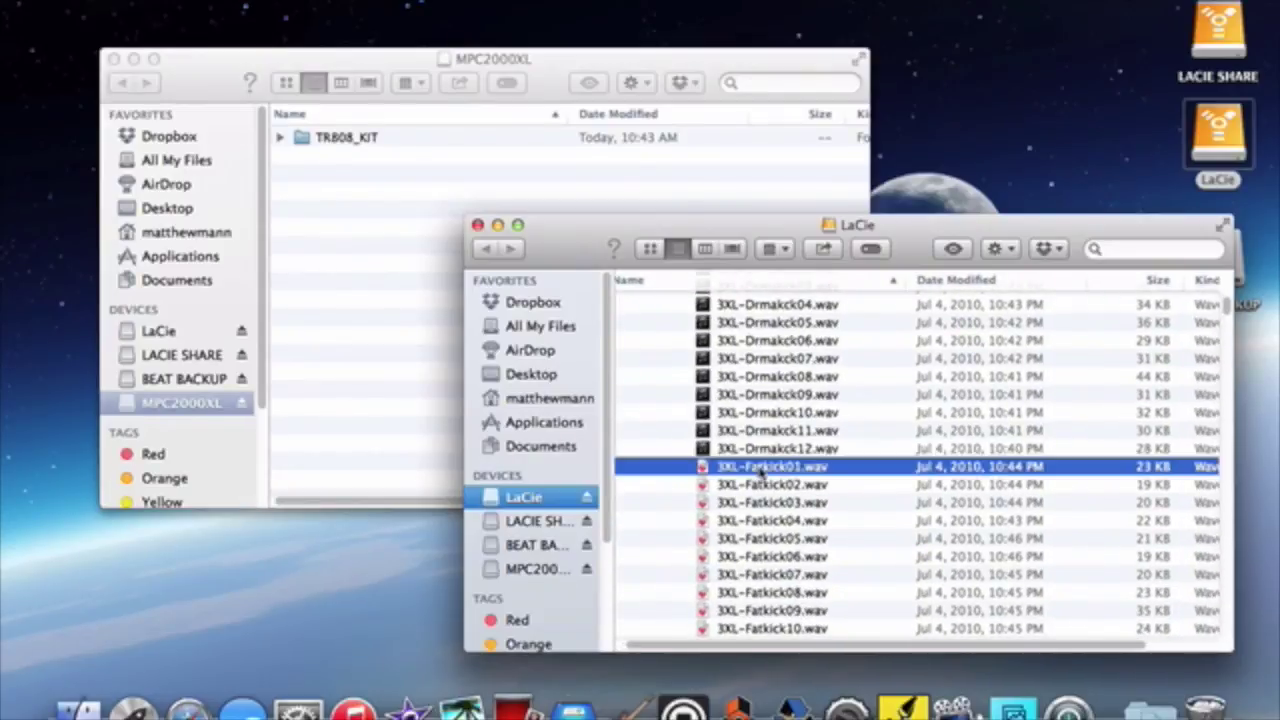
{"action": "left_click_drag", "start_coordinate": [757, 467], "coordinate": [338, 193]}
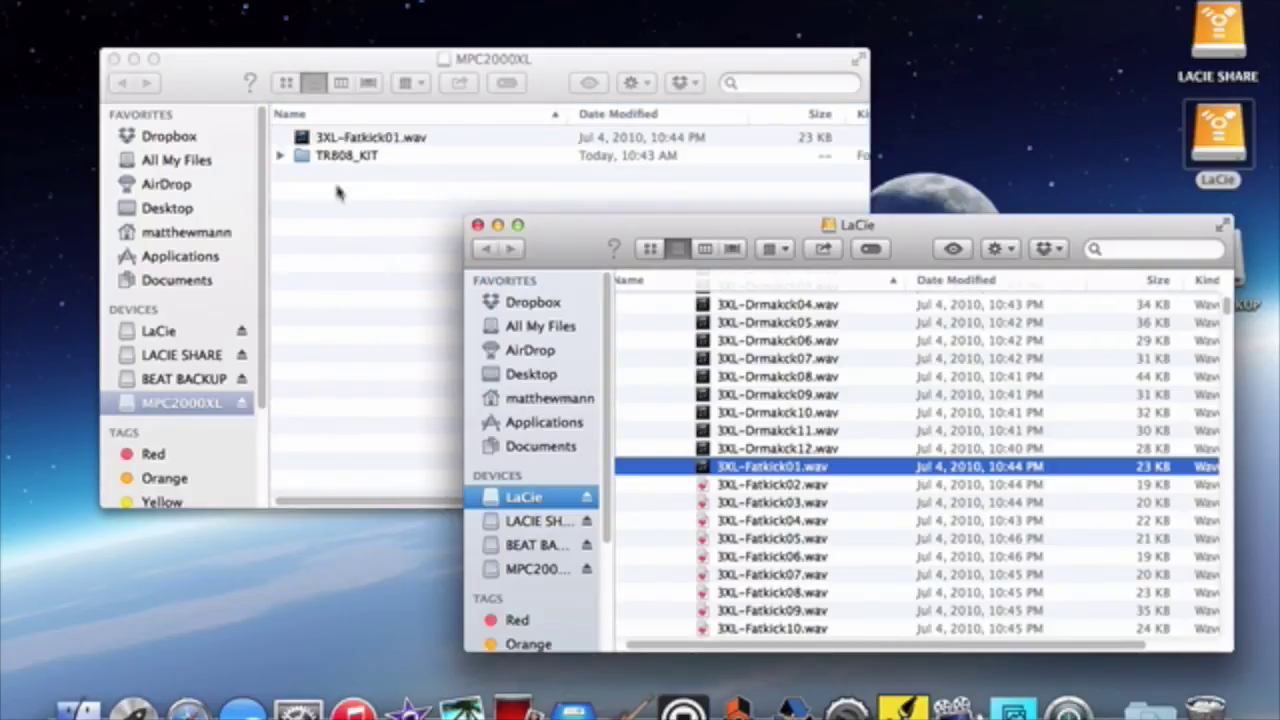
{"action": "left_click", "coordinate": [478, 226]}
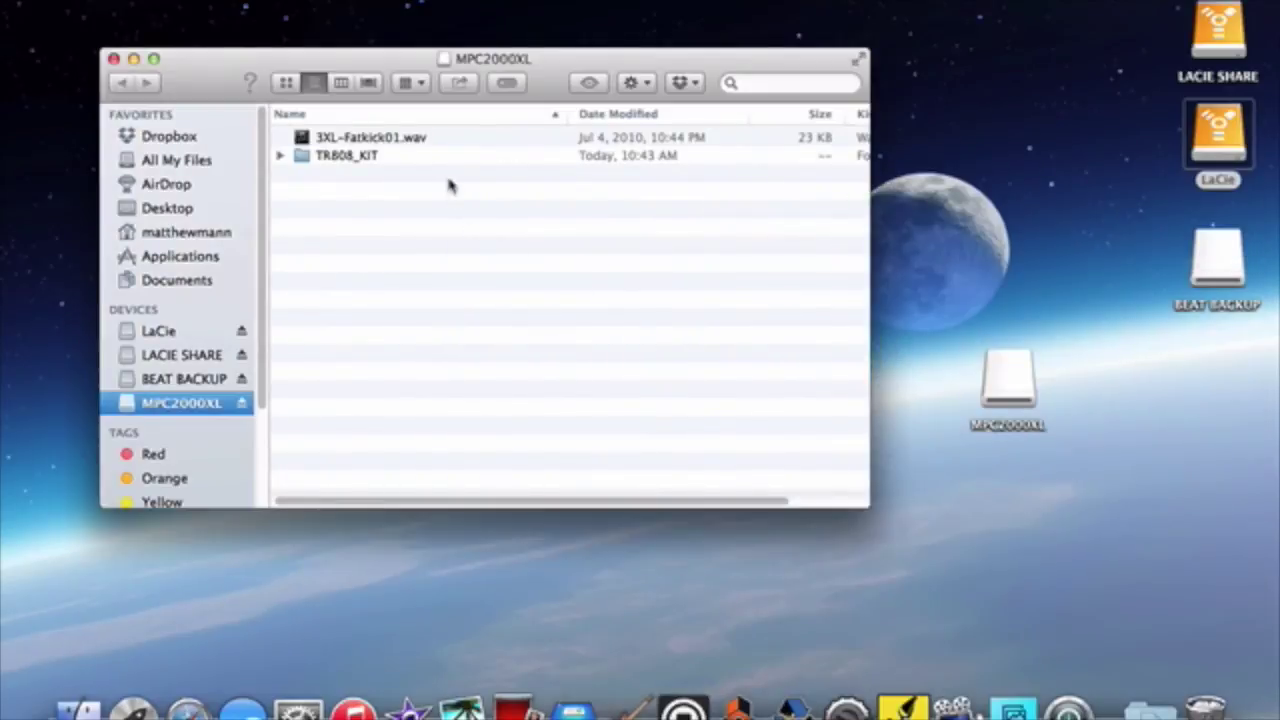
{"action": "left_click", "coordinate": [114, 59]}
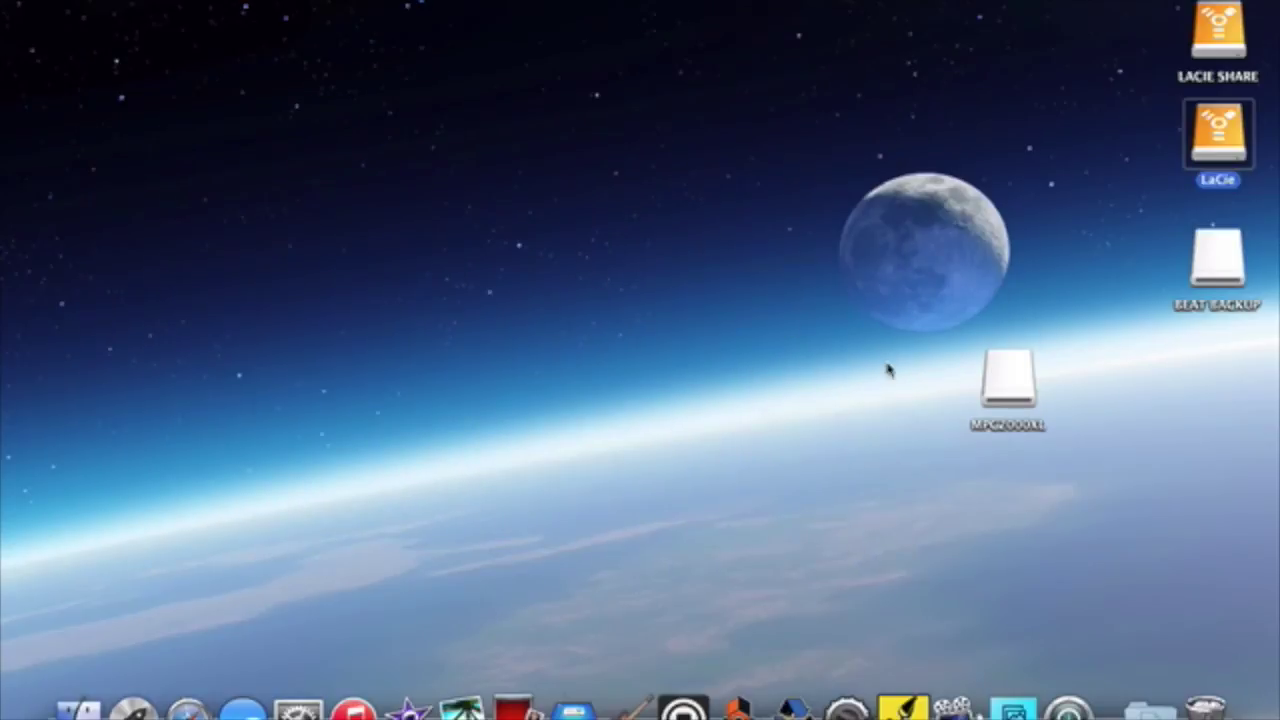
Step: Eject the MPC2000XL disk from its desktop icon's context menu
{"action": "left_click", "coordinate": [1006, 388]}
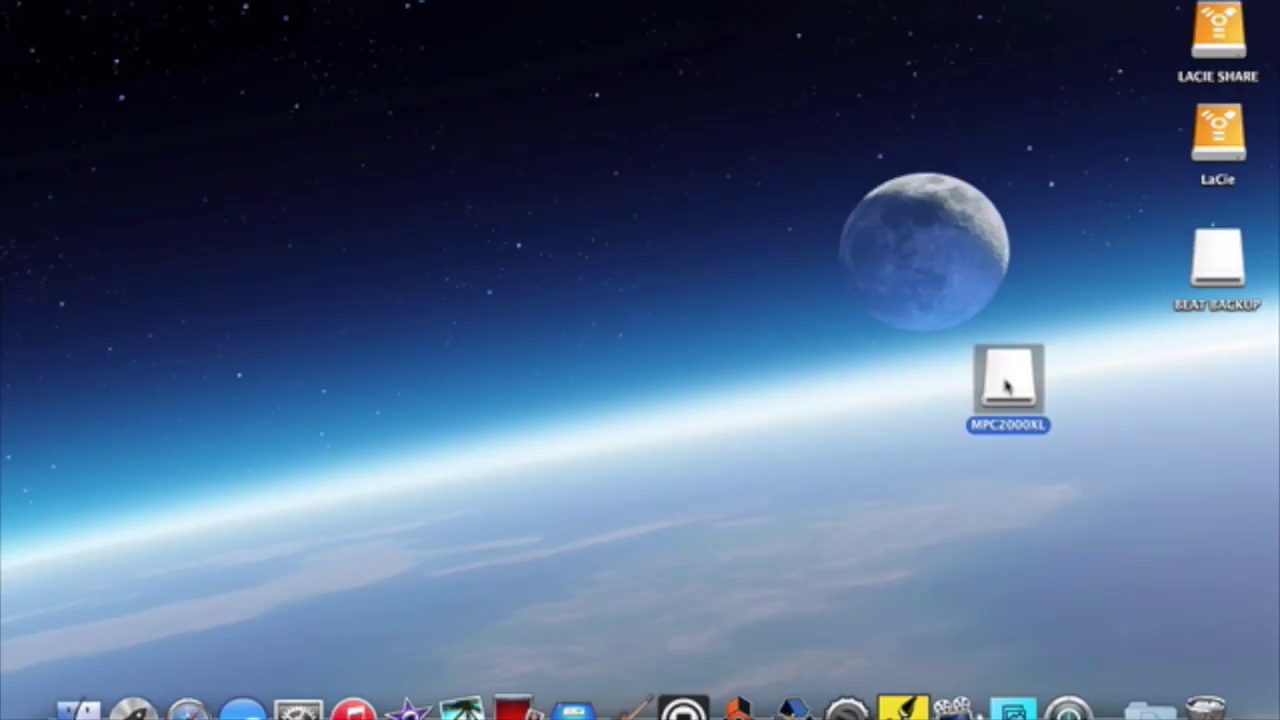
{"action": "right_click", "coordinate": [1007, 387]}
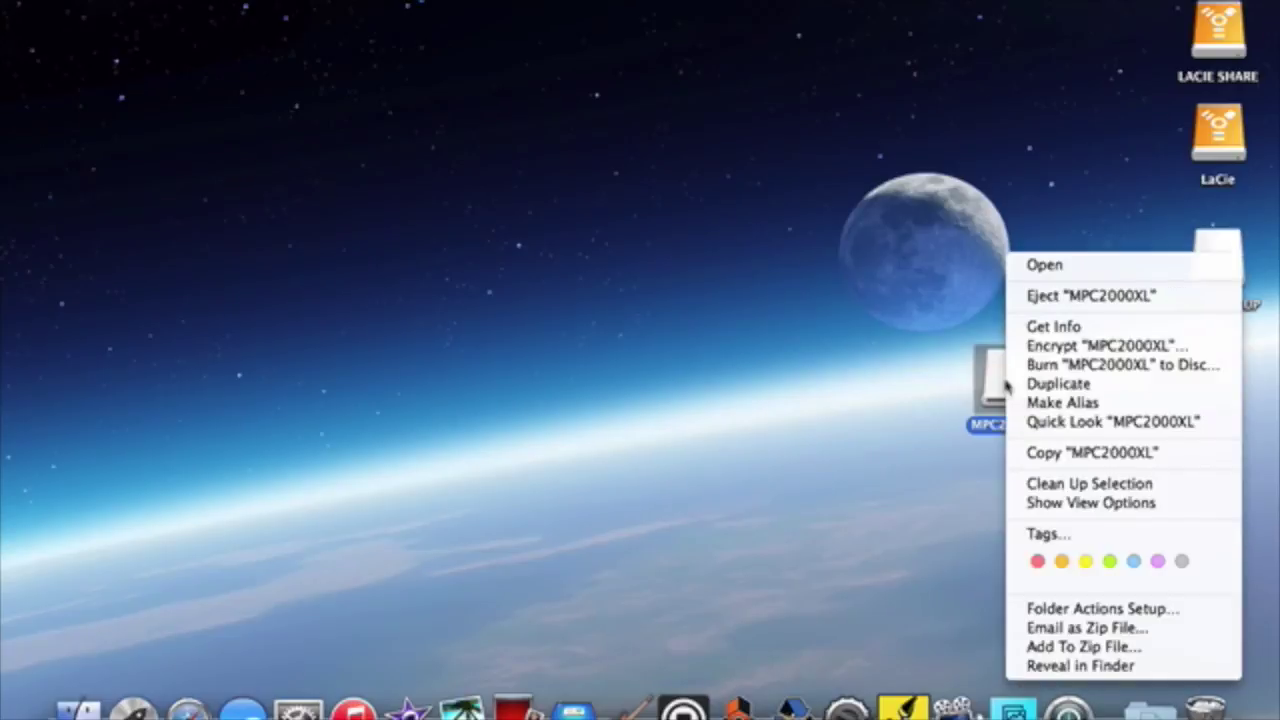
{"action": "left_click", "coordinate": [1067, 297]}
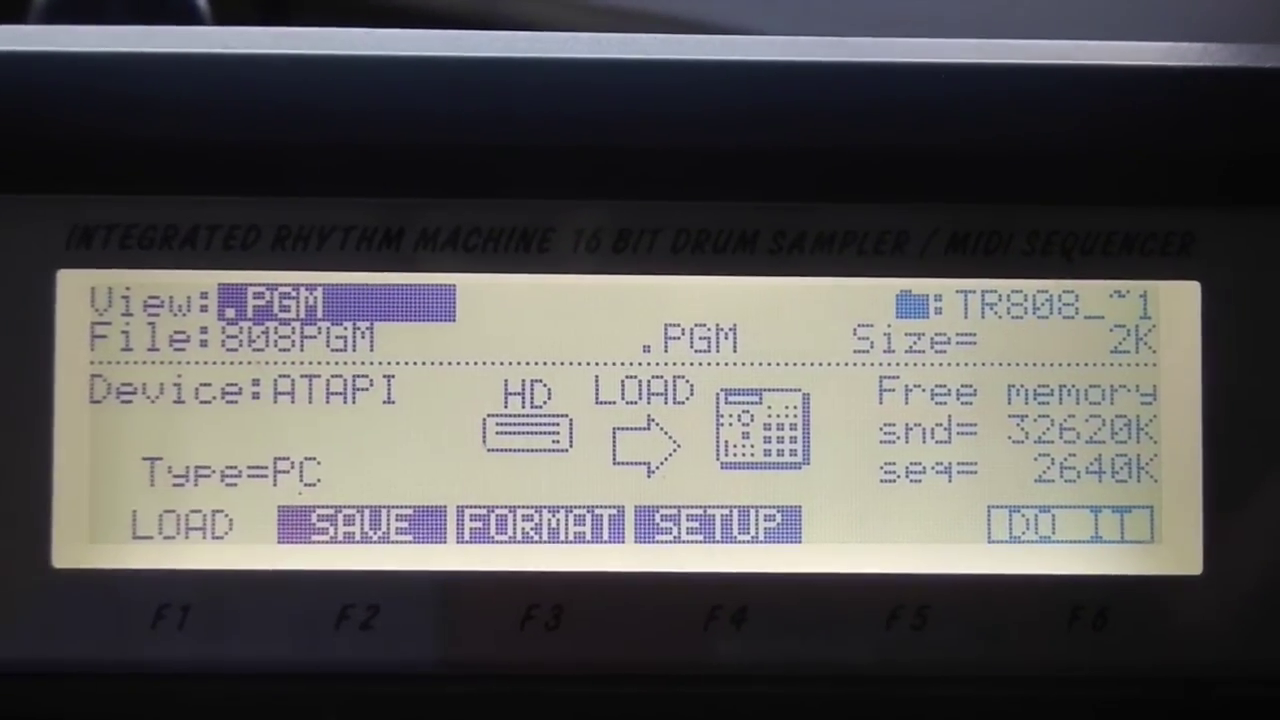
Step: Load the 808PGM.PGM program and its sounds from the TR808_~1 folder on the MPC2000XL
{"action": "key", "text": "Down"}
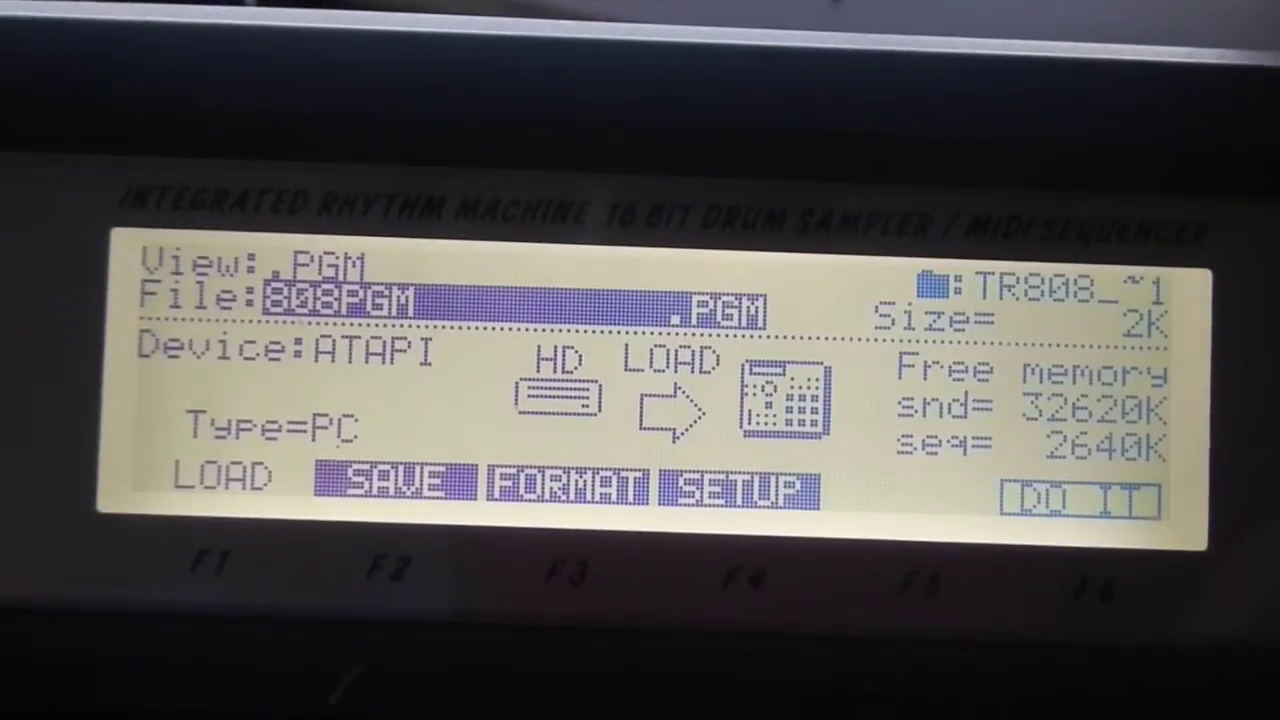
{"action": "key", "text": "F6"}
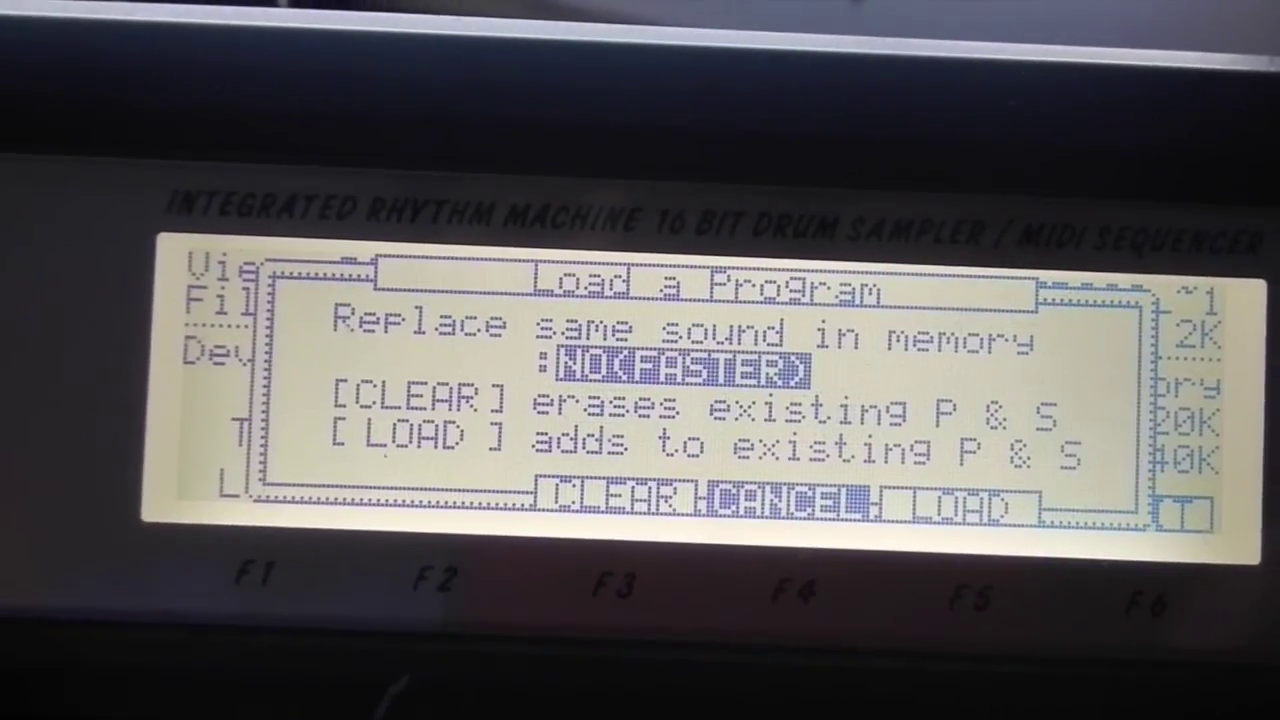
{"action": "key", "text": "F5"}
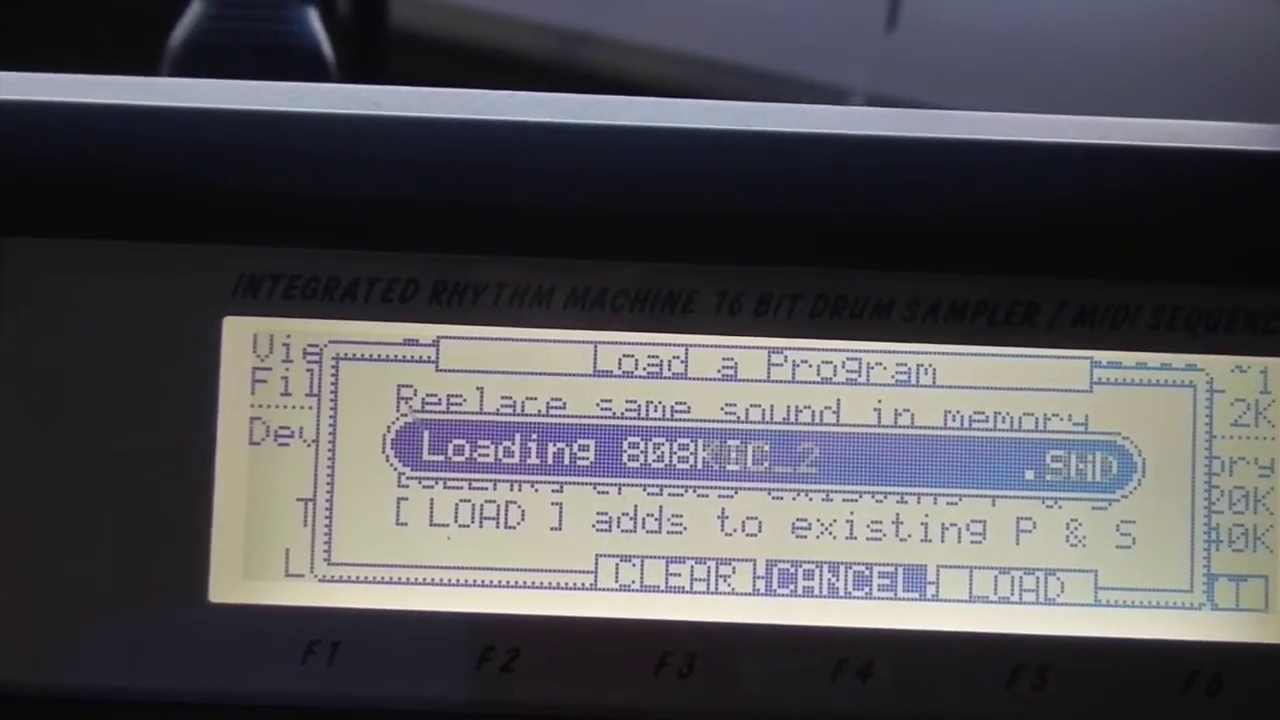